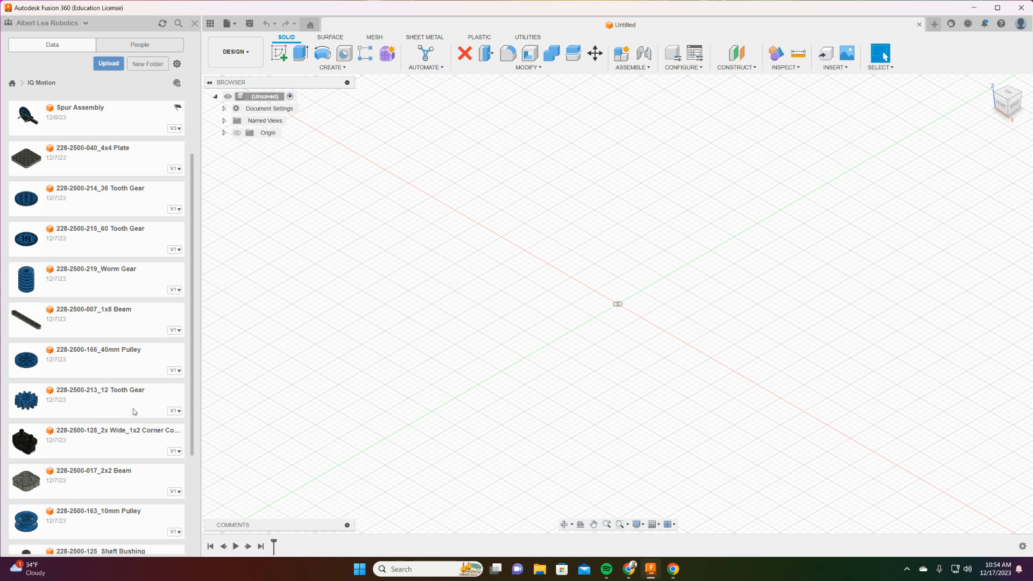
# - Save the new empty design as "Spur Mech" in the IQ Motion folder
pyautogui.scroll(2, 141, 292)
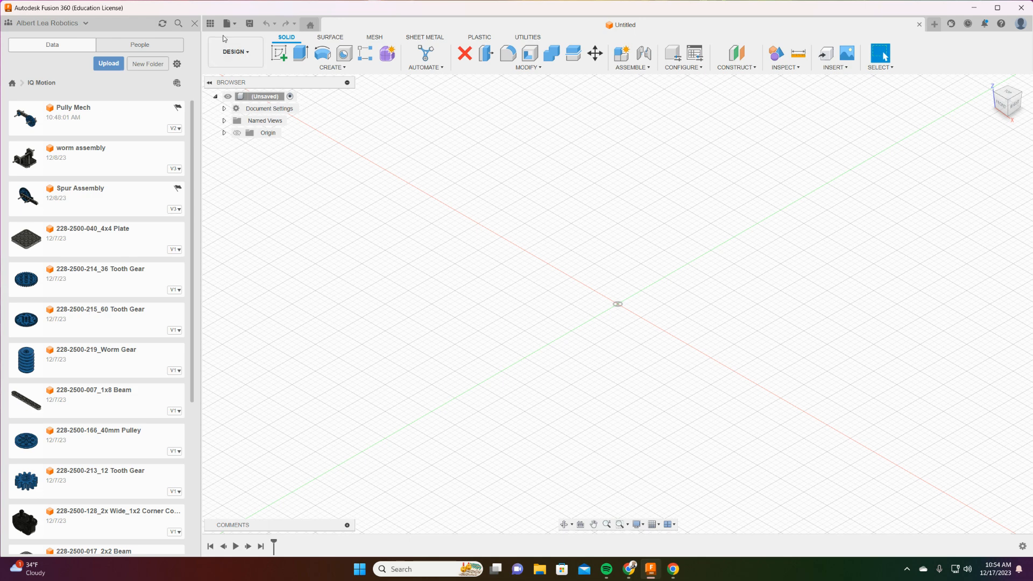
pyautogui.click(250, 23)
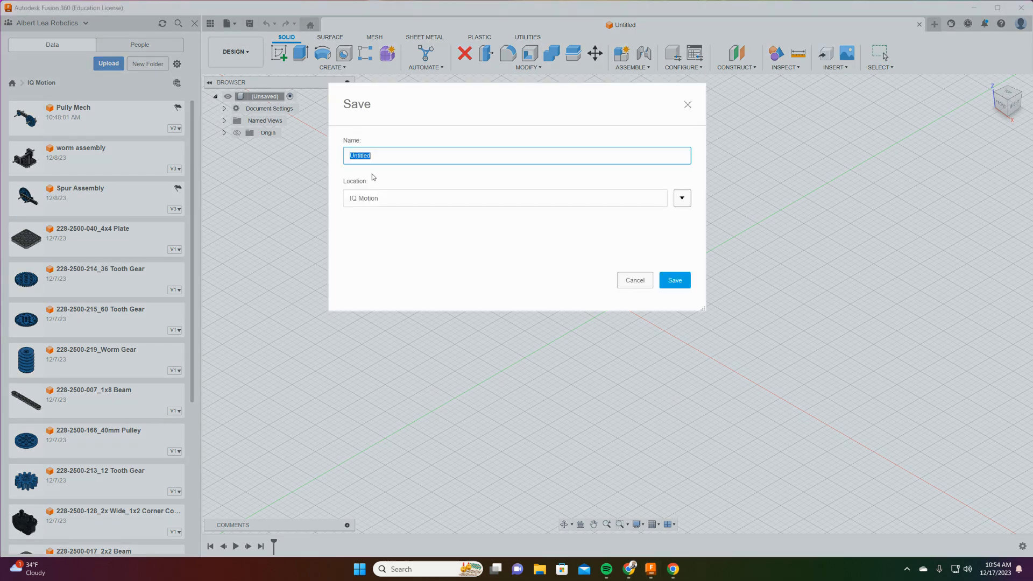
pyautogui.write('Spur Mech')
pyautogui.click(687, 286)
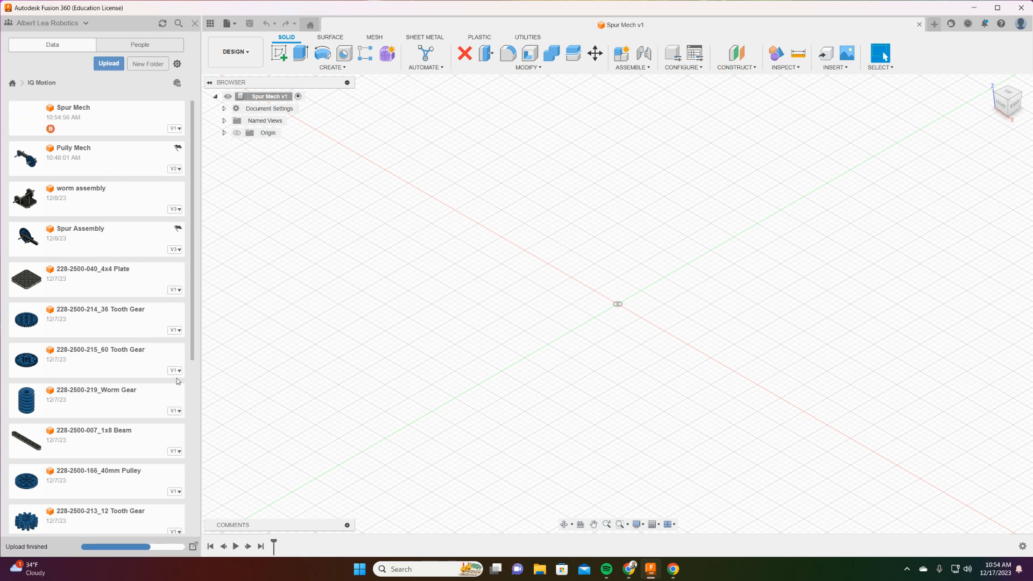
pyautogui.moveTo(115, 433); pyautogui.dragTo(619, 203)
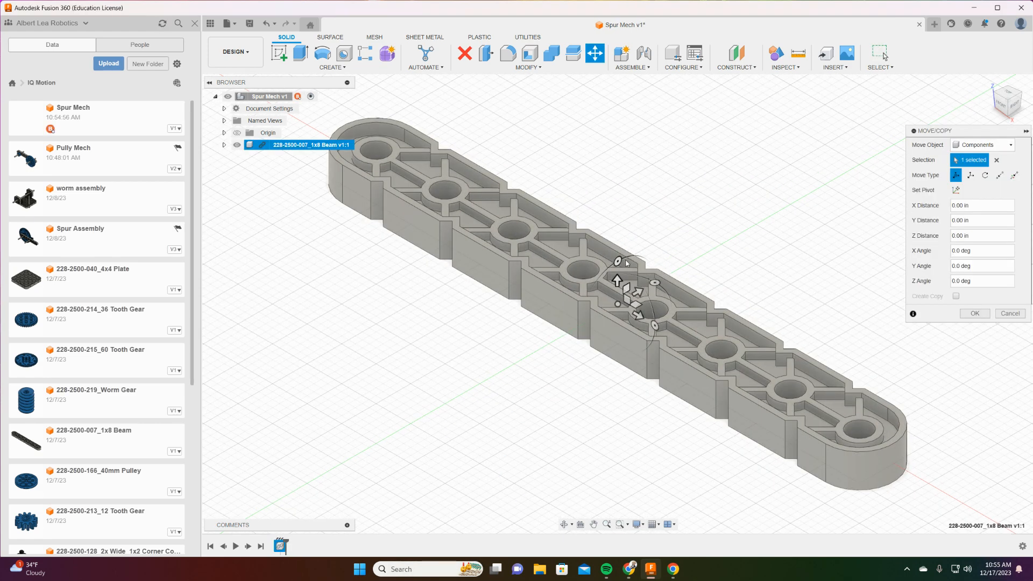
pyautogui.moveTo(618, 261); pyautogui.dragTo(584, 322)
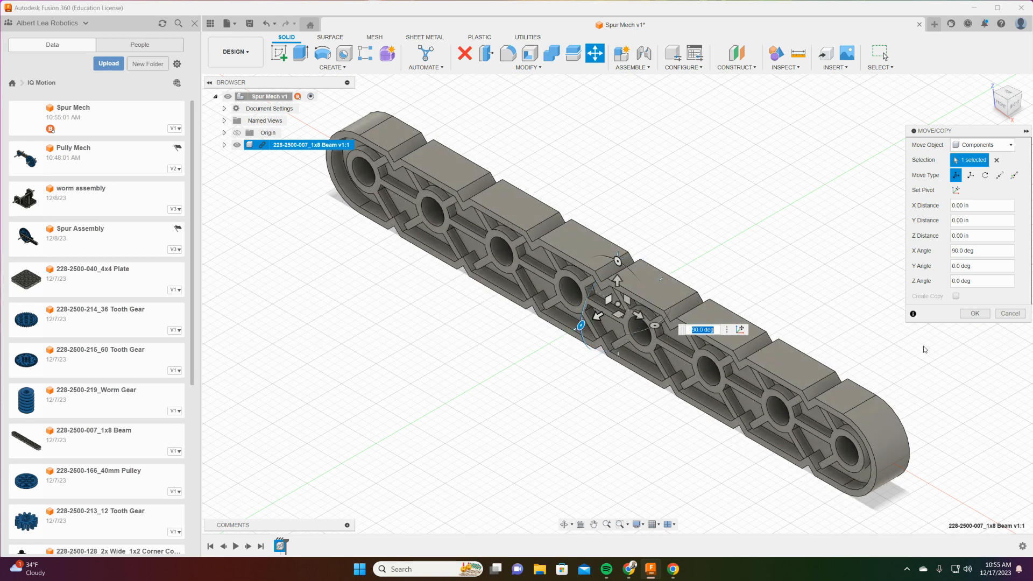
pyautogui.click(984, 312)
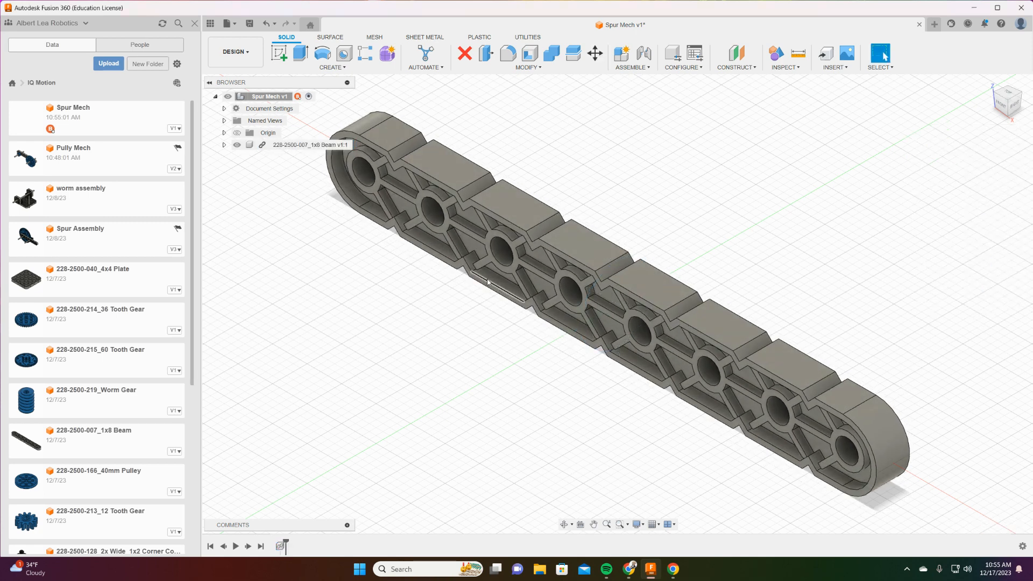
pyautogui.rightClick(319, 147)
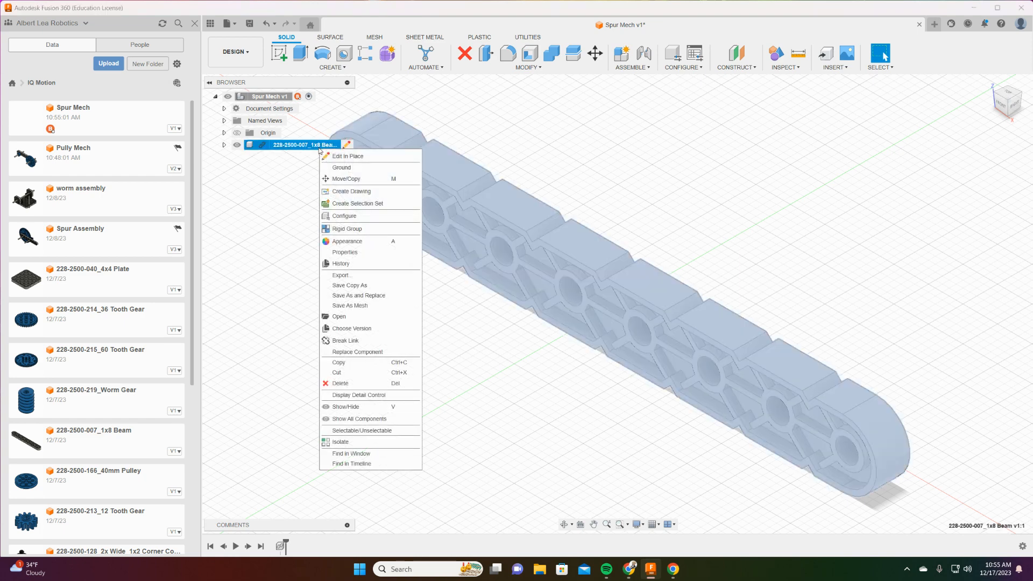
pyautogui.click(332, 167)
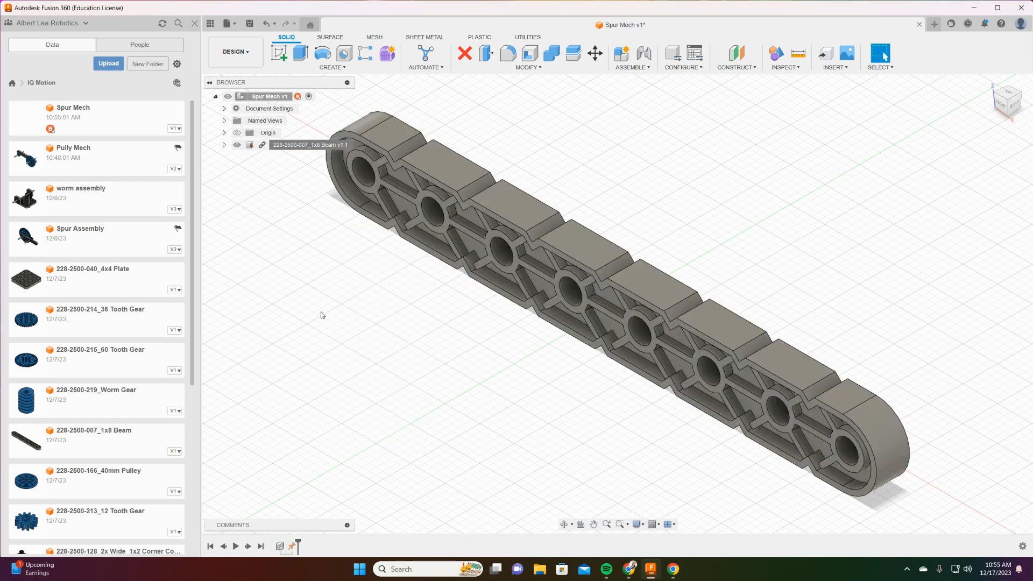
pyautogui.scroll(-1, 322, 318)
pyautogui.moveTo(324, 334); pyautogui.dragTo(497, 382, button='middle')
pyautogui.scroll(-1, 497, 381)
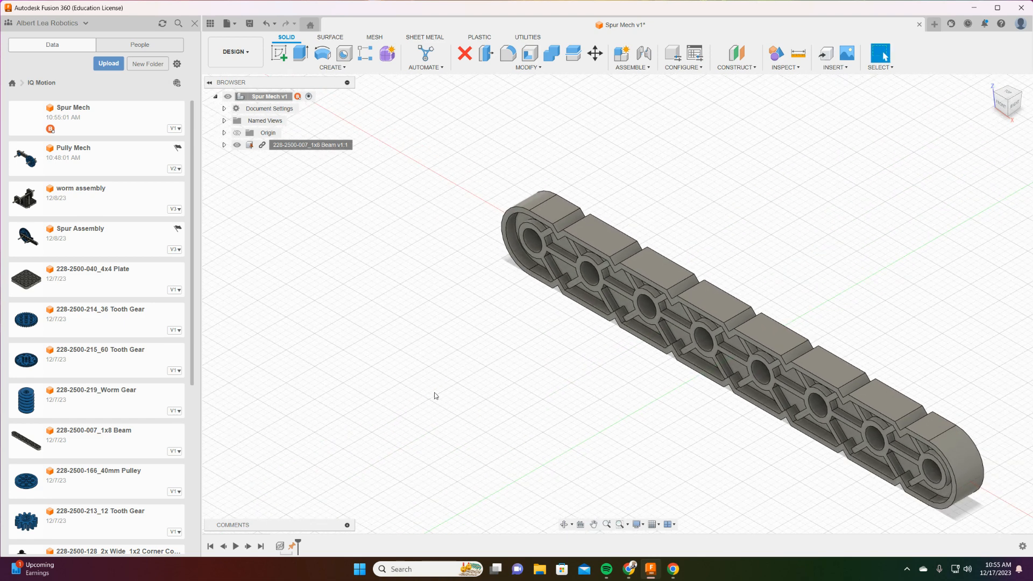
pyautogui.moveTo(436, 396); pyautogui.dragTo(410, 365, button='middle')
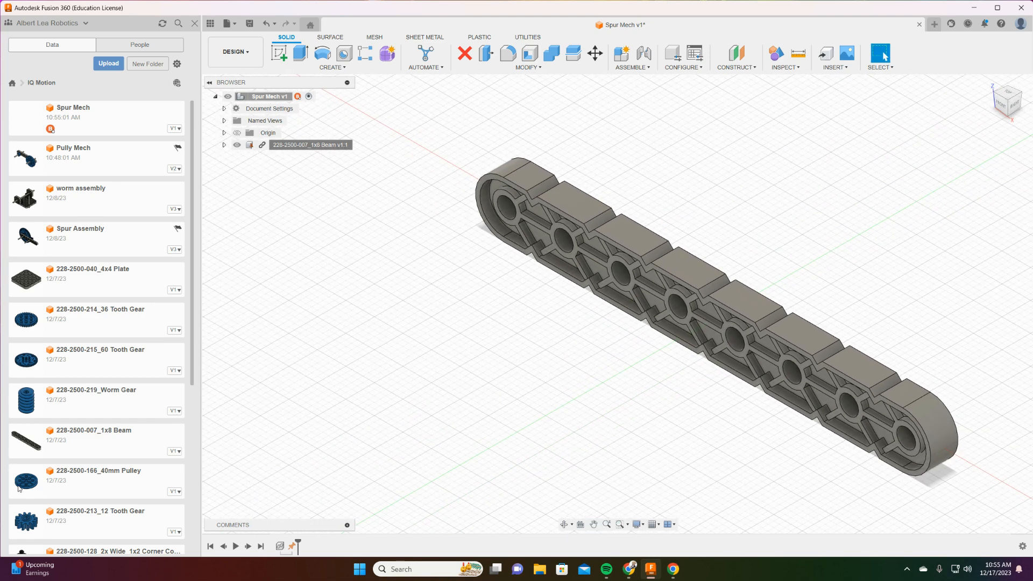
pyautogui.scroll(-3, 129, 371)
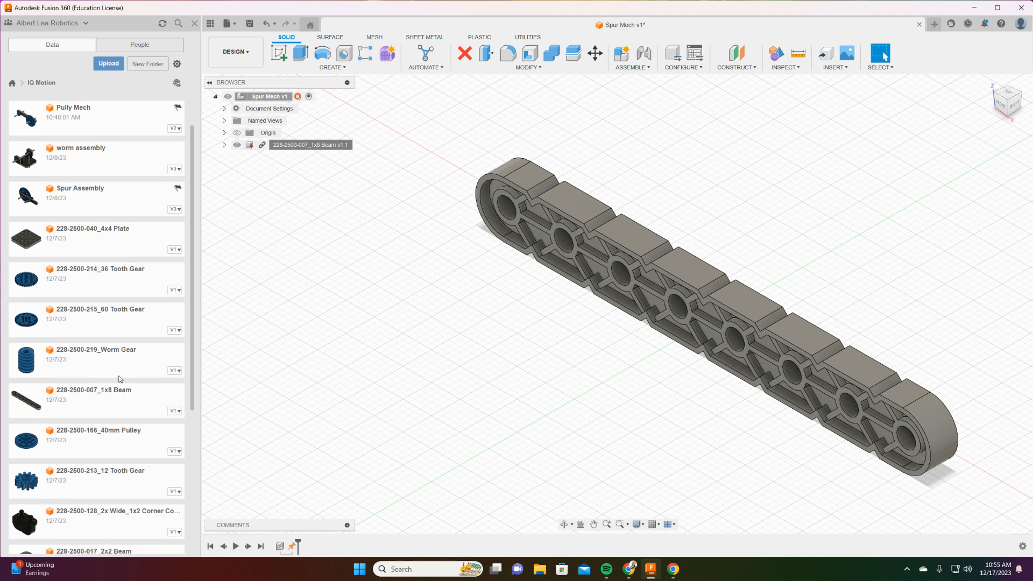
pyautogui.scroll(-3, 107, 412)
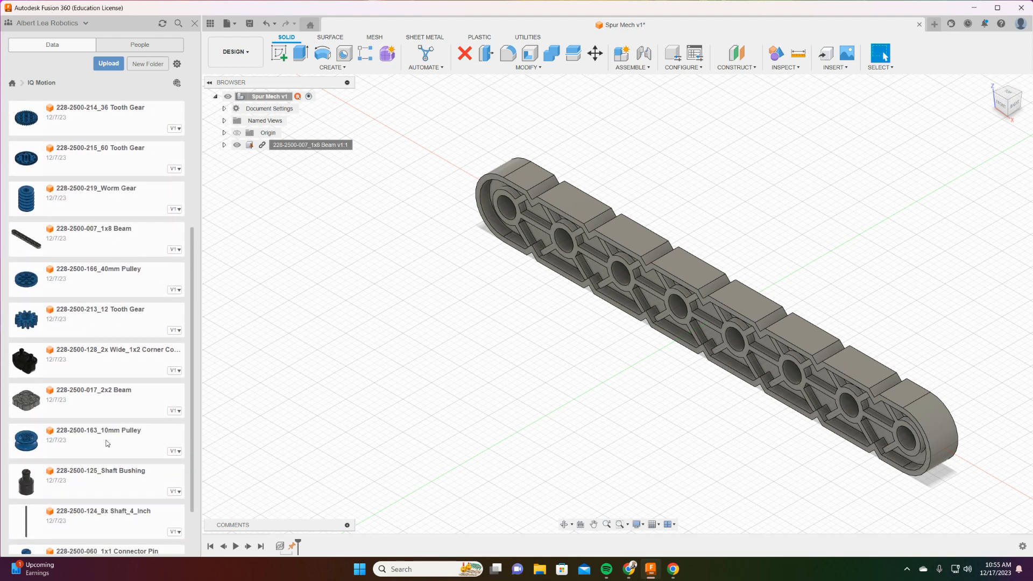
pyautogui.scroll(-1, 95, 492)
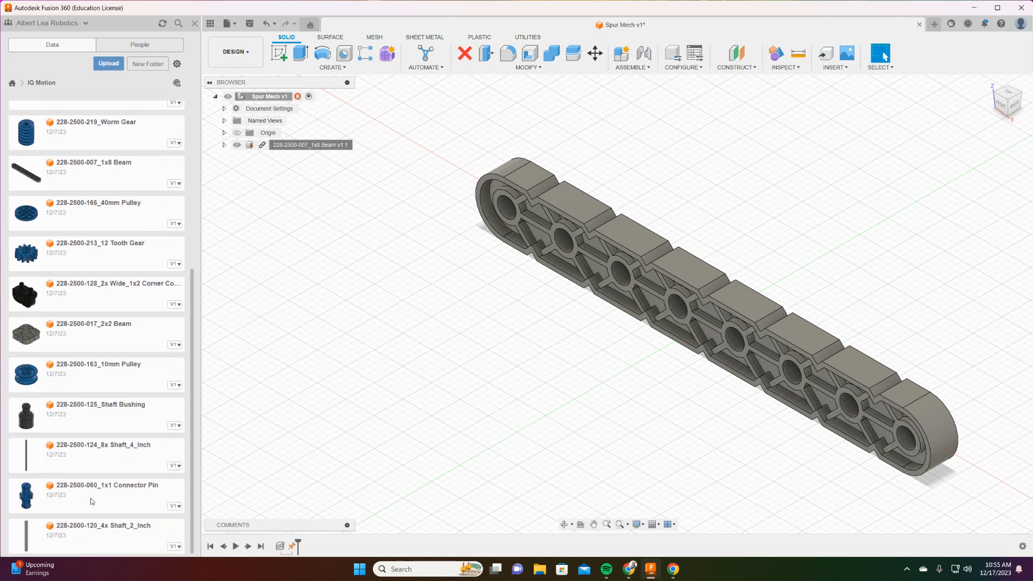
pyautogui.moveTo(98, 533); pyautogui.dragTo(358, 308)
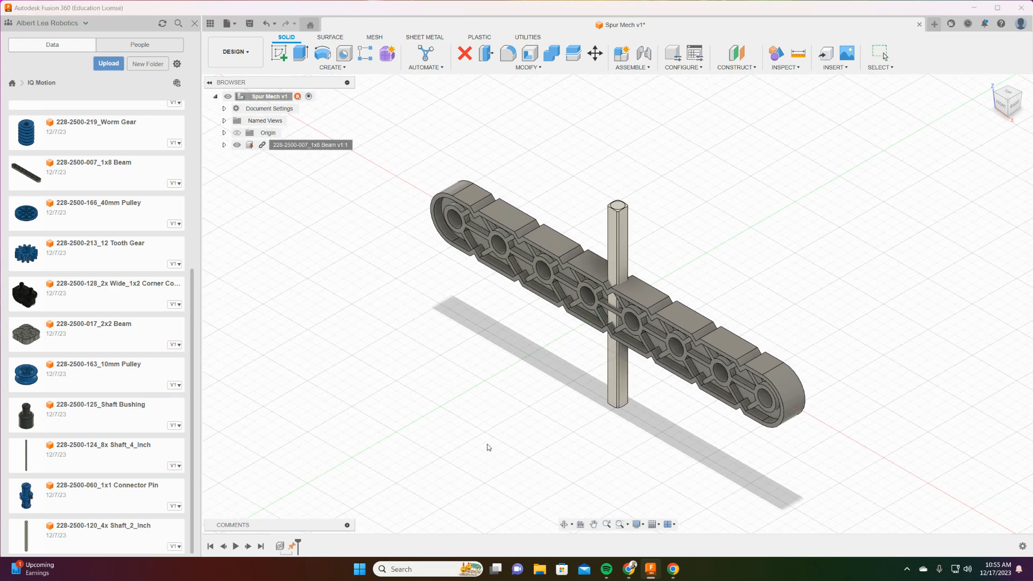
pyautogui.moveTo(618, 263); pyautogui.dragTo(435, 376)
pyautogui.moveTo(489, 411); pyautogui.dragTo(395, 330)
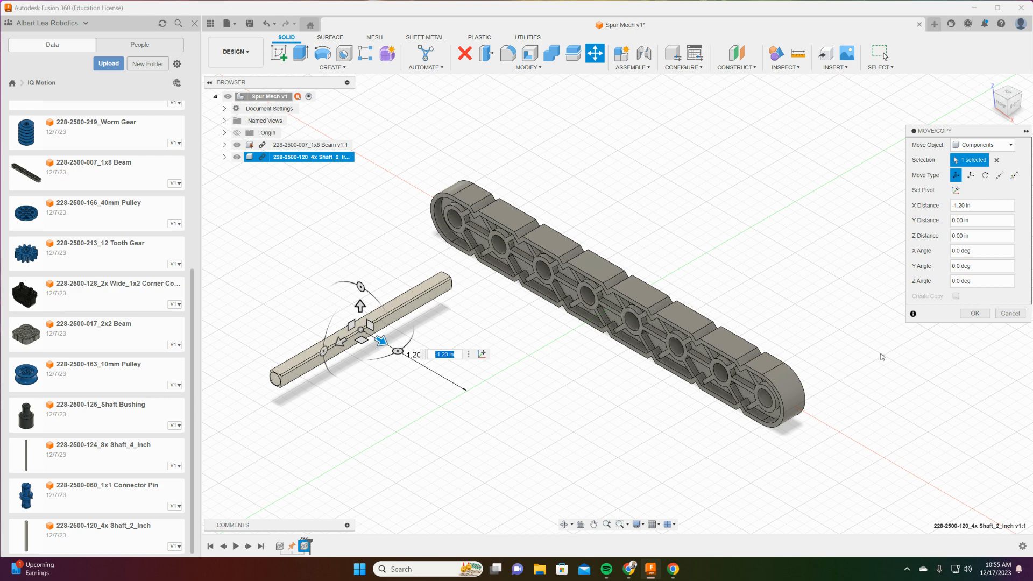
pyautogui.click(978, 314)
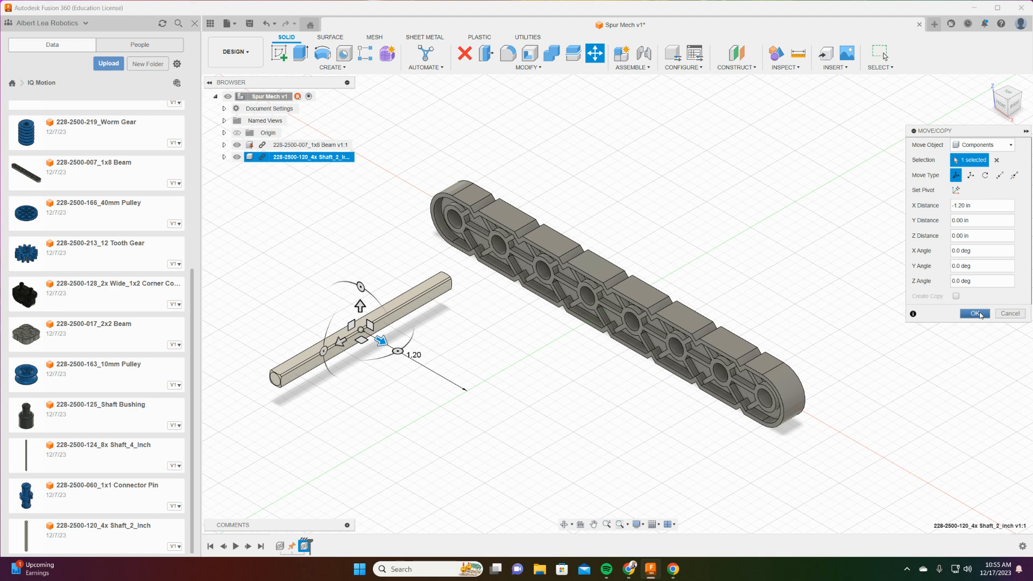
pyautogui.click(274, 380)
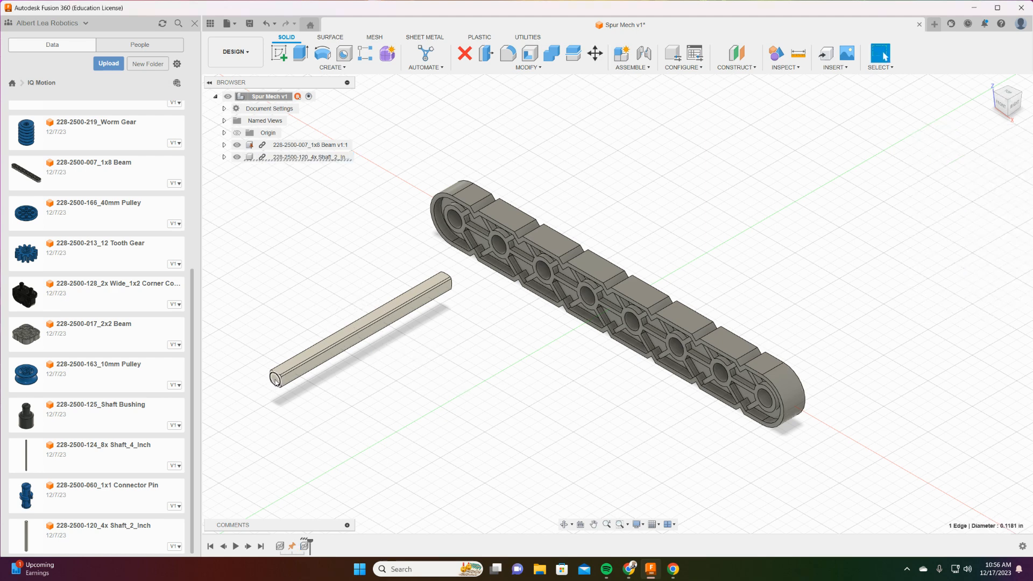
pyautogui.click(595, 53)
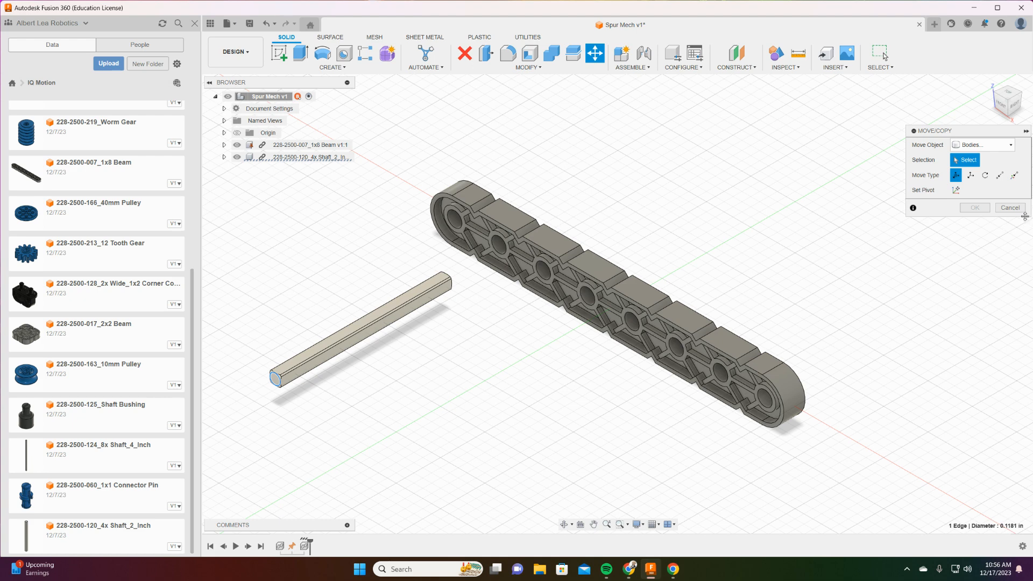
pyautogui.click(1010, 208)
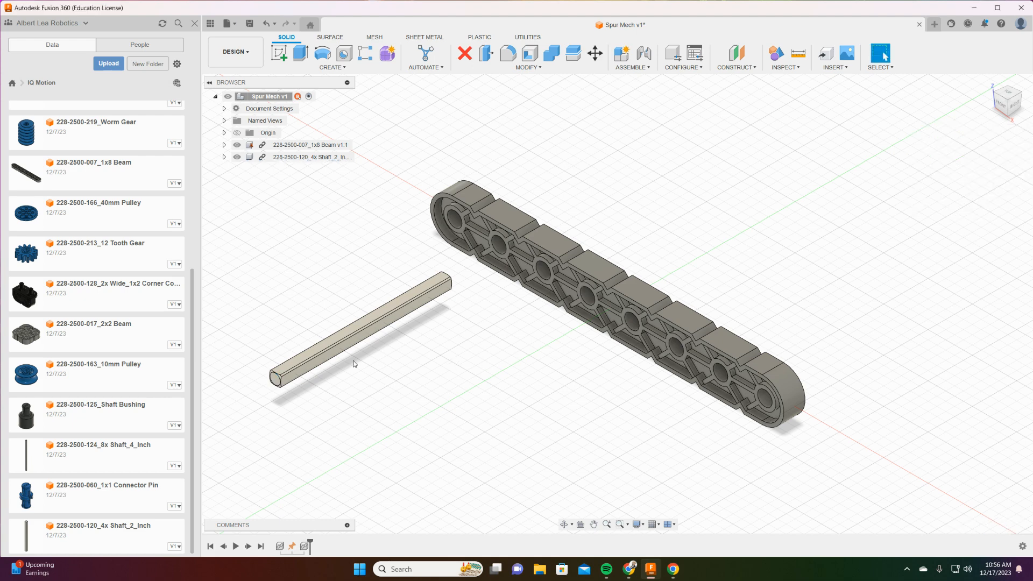
# - Create a copy of the 2-inch shaft component, offset 1.50 in along X from the original
pyautogui.click(319, 351)
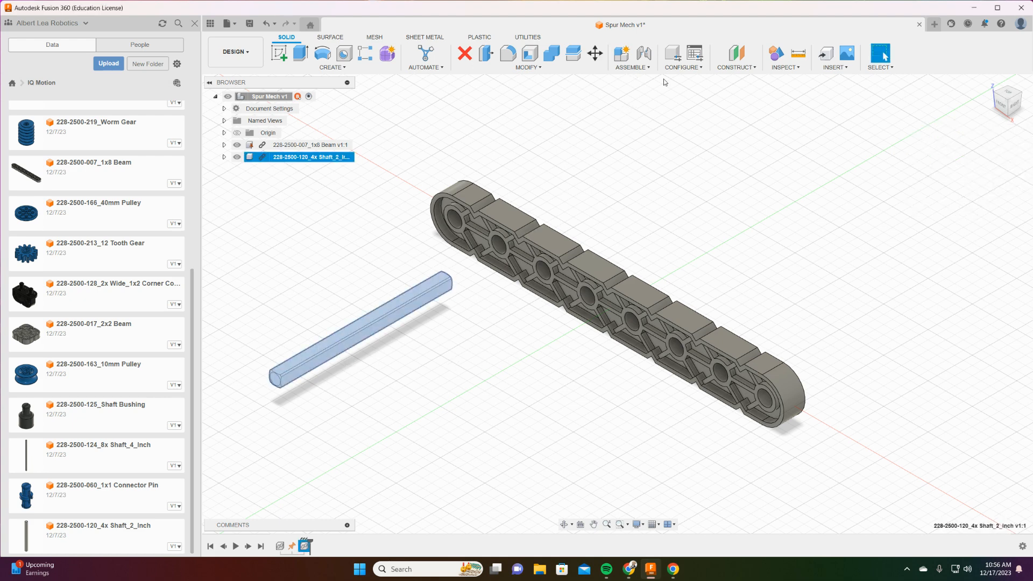
pyautogui.click(595, 53)
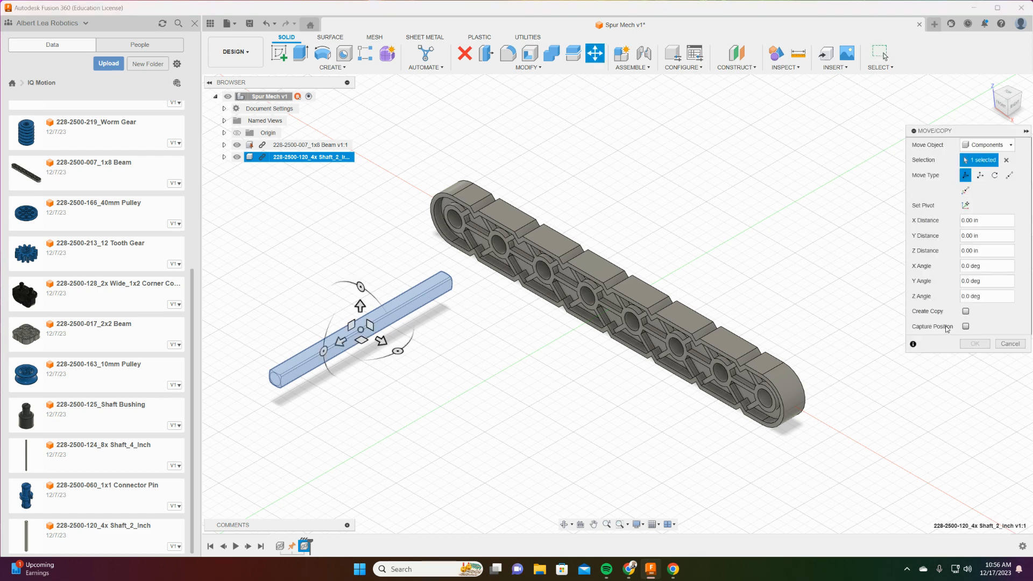
pyautogui.click(966, 311)
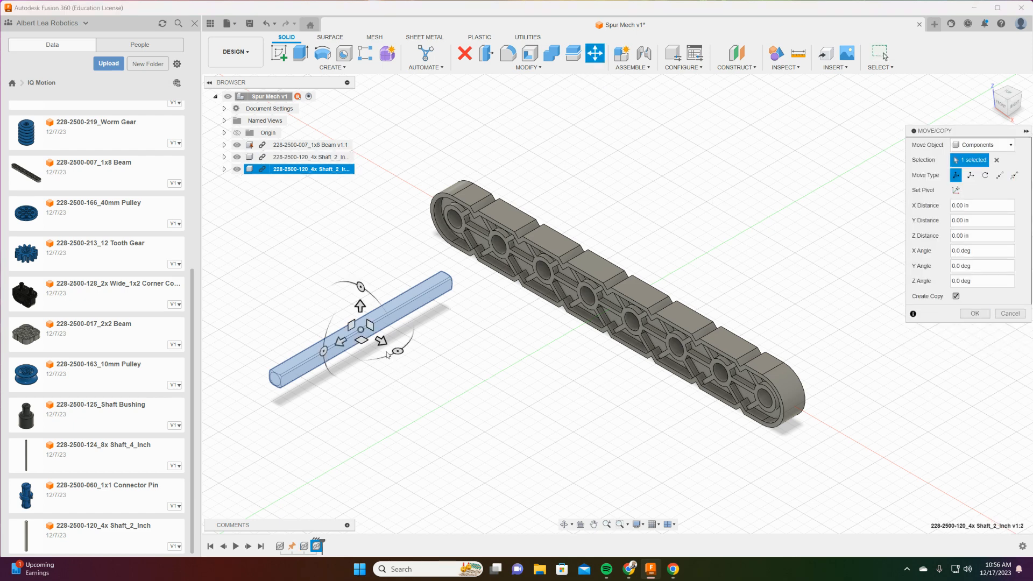
pyautogui.moveTo(383, 341); pyautogui.dragTo(503, 451)
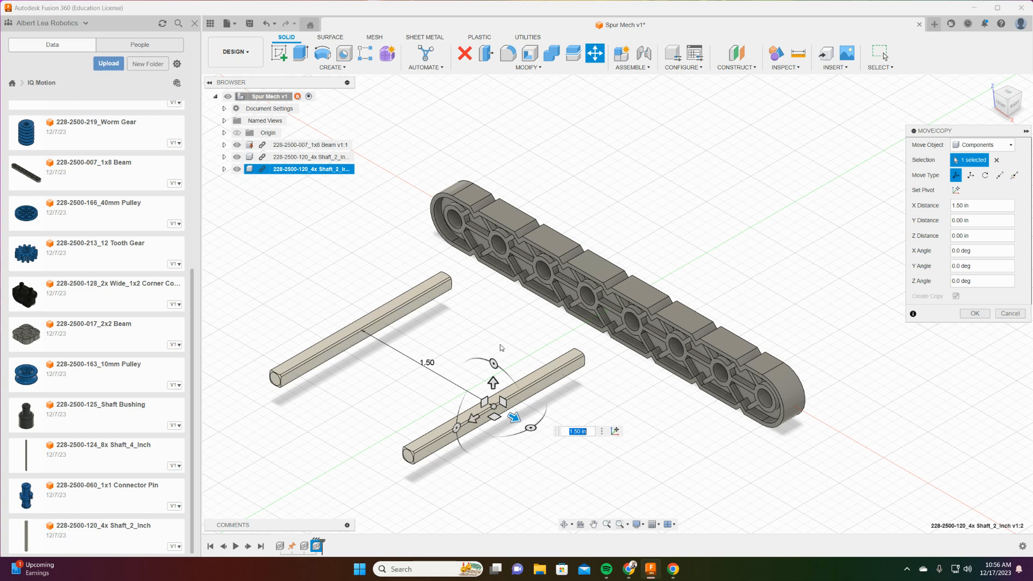
pyautogui.click(975, 314)
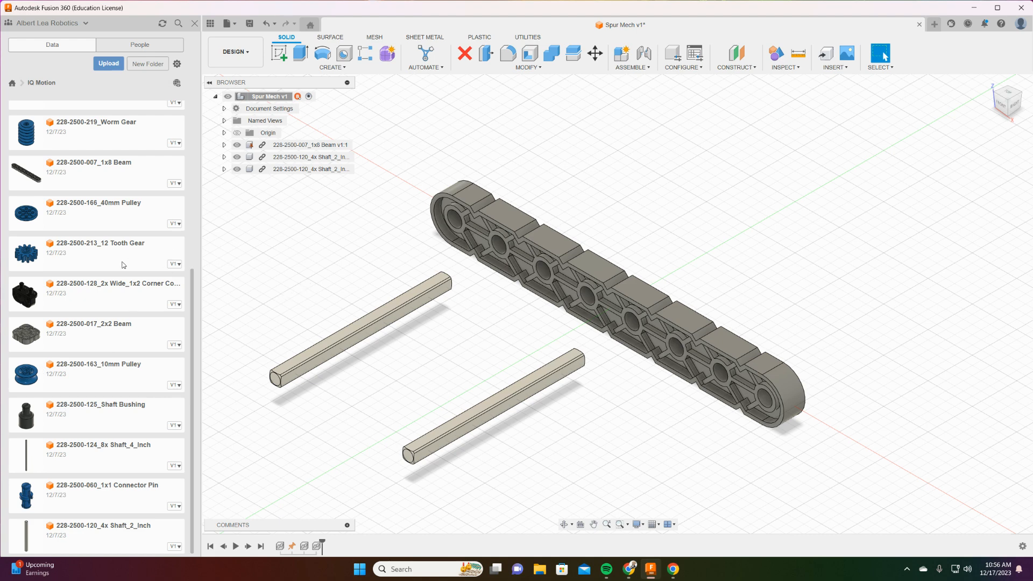
pyautogui.moveTo(26, 256); pyautogui.dragTo(411, 381)
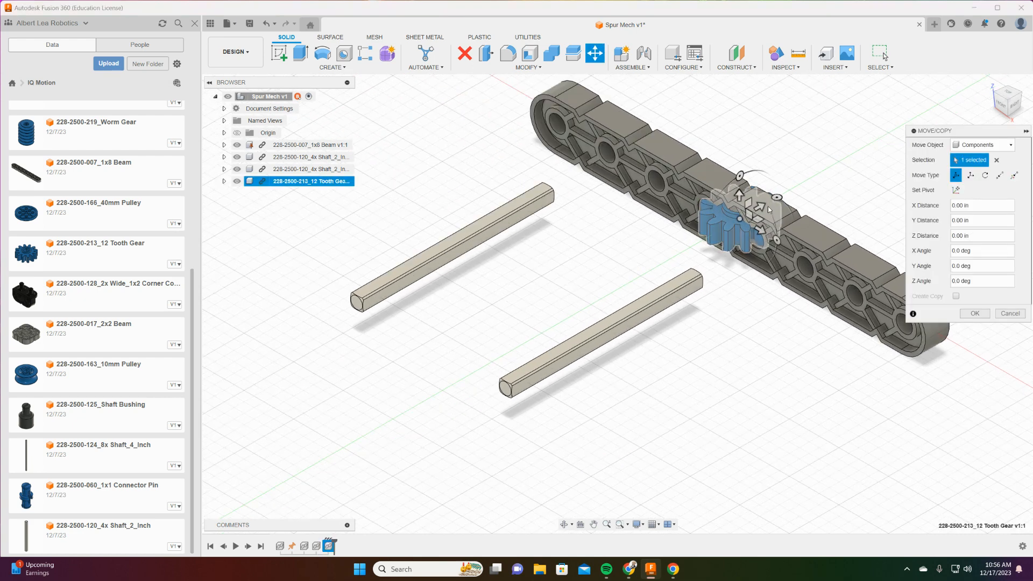
pyautogui.moveTo(769, 210); pyautogui.dragTo(355, 436)
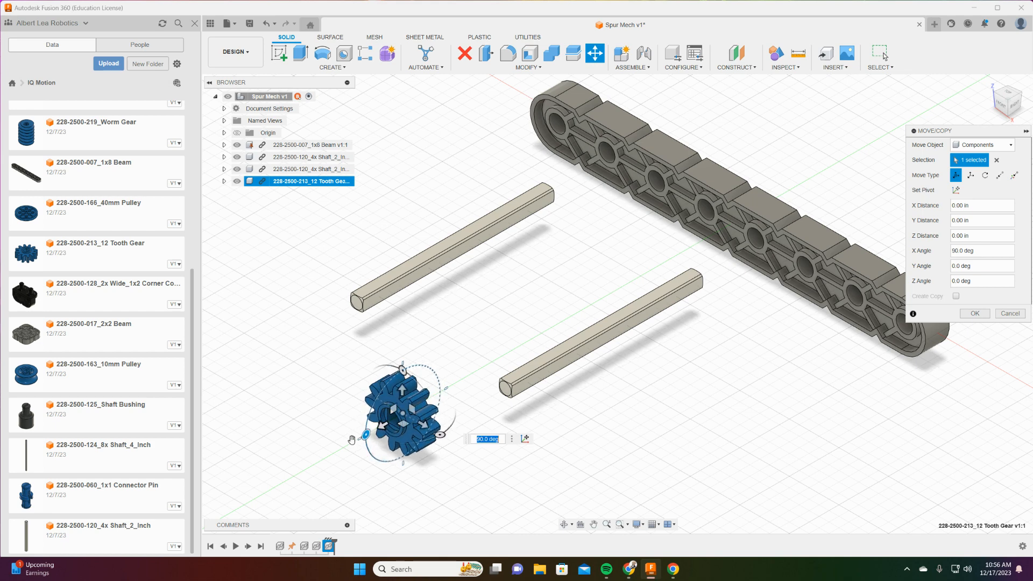
pyautogui.moveTo(423, 425); pyautogui.dragTo(316, 339)
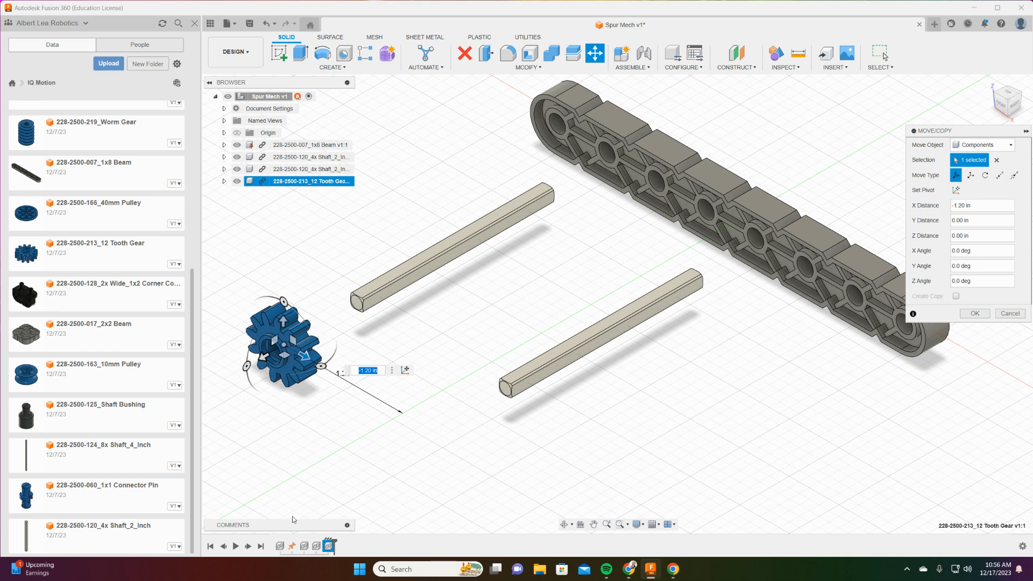
pyautogui.click(975, 313)
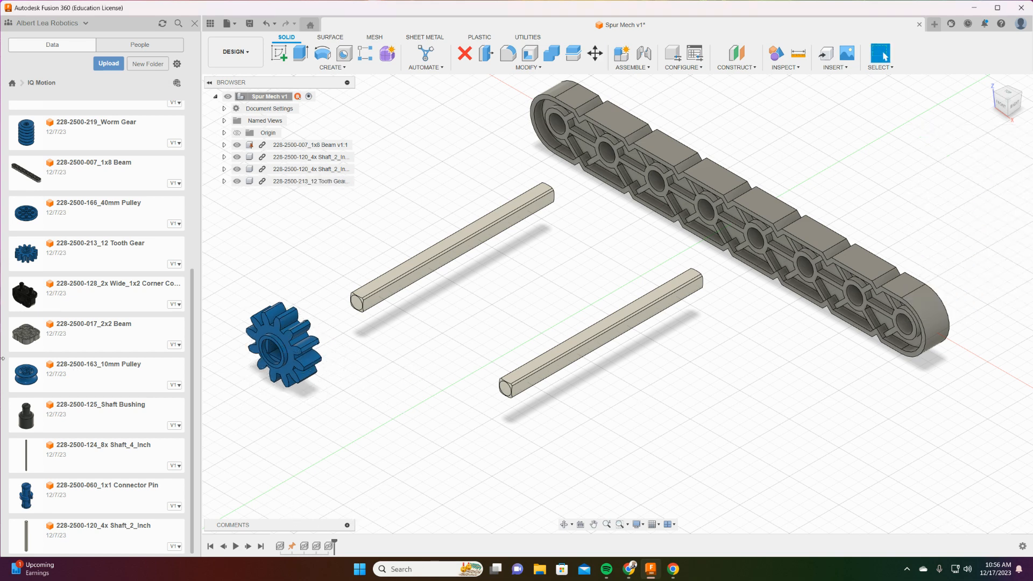
pyautogui.scroll(4, 105, 389)
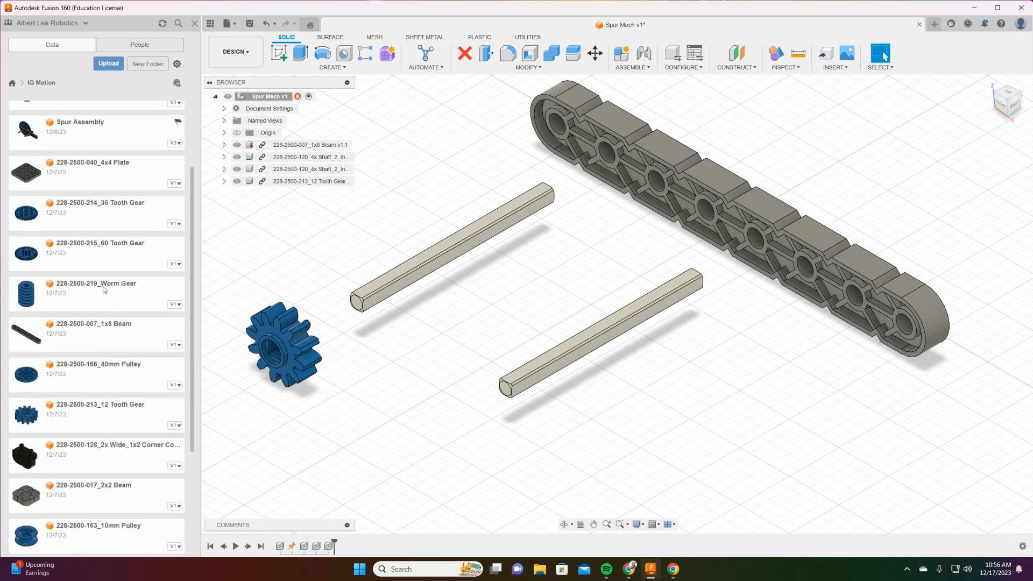
pyautogui.moveTo(87, 253); pyautogui.dragTo(395, 398)
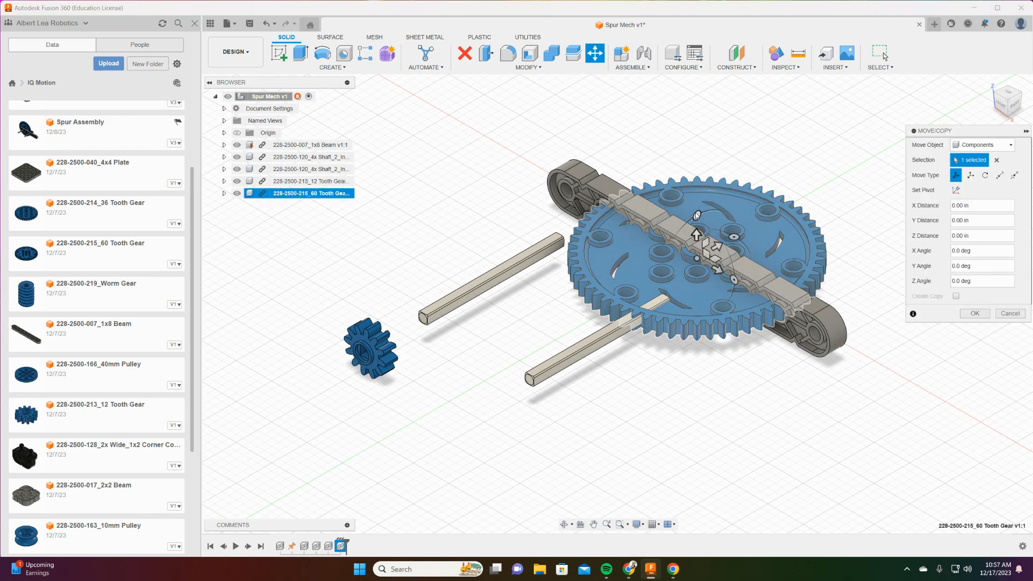
pyautogui.moveTo(696, 215); pyautogui.dragTo(510, 415)
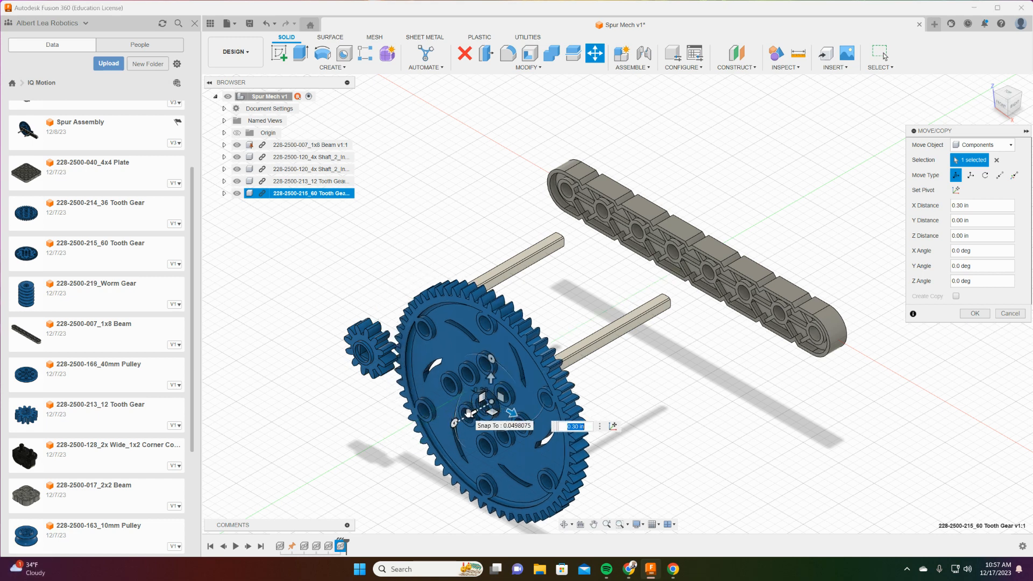
pyautogui.moveTo(473, 421)
pyautogui.mouseDown()
pyautogui.moveTo(450, 432)
pyautogui.moveTo(467, 438)
pyautogui.mouseUp()
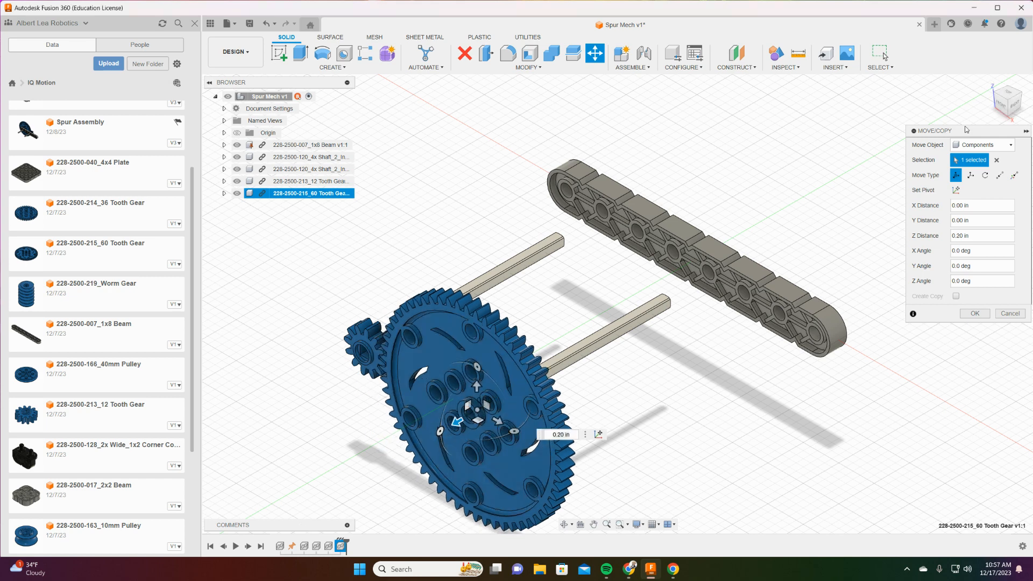
pyautogui.moveTo(997, 109); pyautogui.dragTo(994, 110)
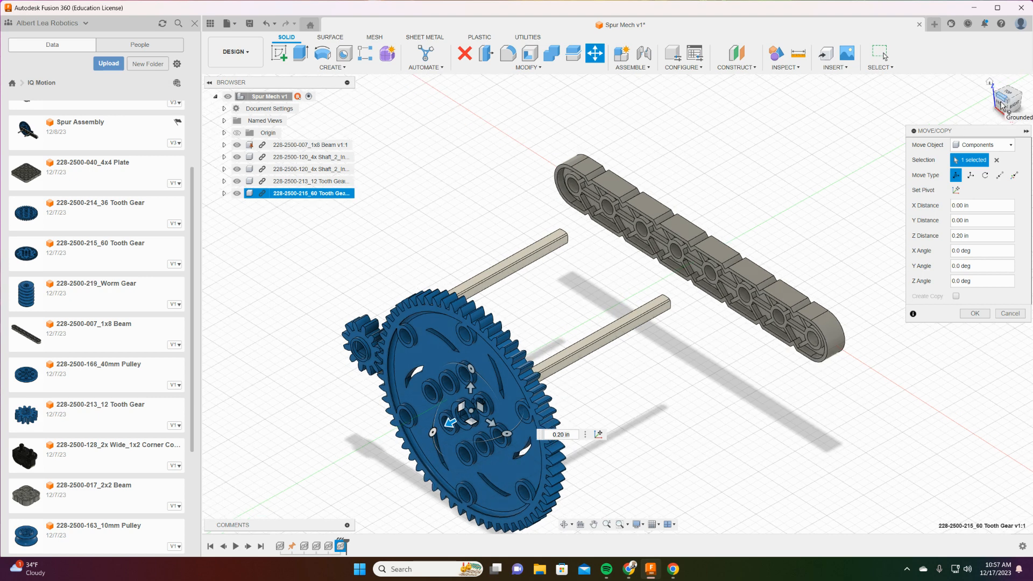
pyautogui.click(1001, 106)
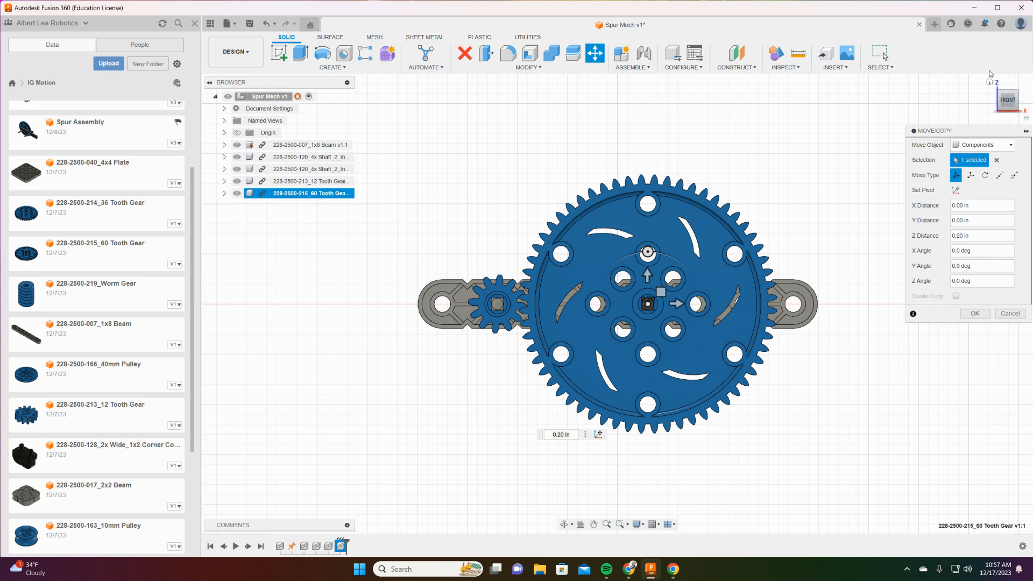
pyautogui.click(991, 84)
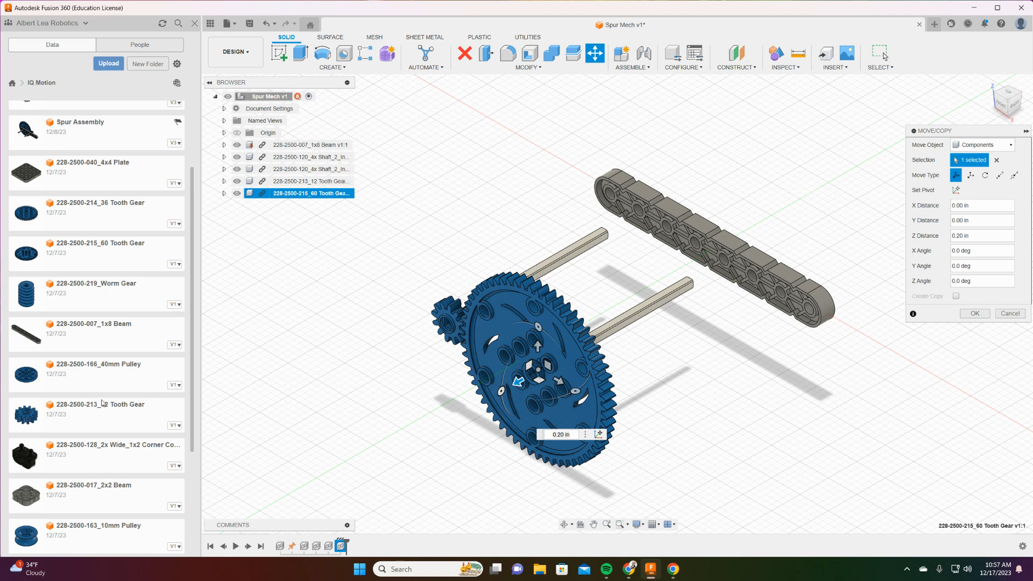
pyautogui.click(976, 313)
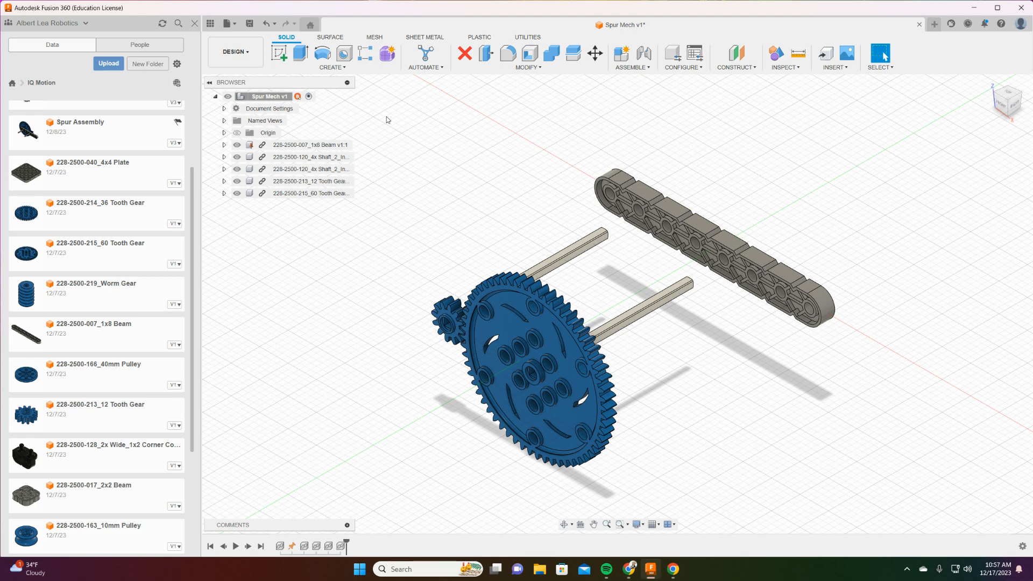
# - Create a Revolute joint snapping the first shaft's beam-side end centre to the beam's second hole from the nearer end
pyautogui.click(645, 58)
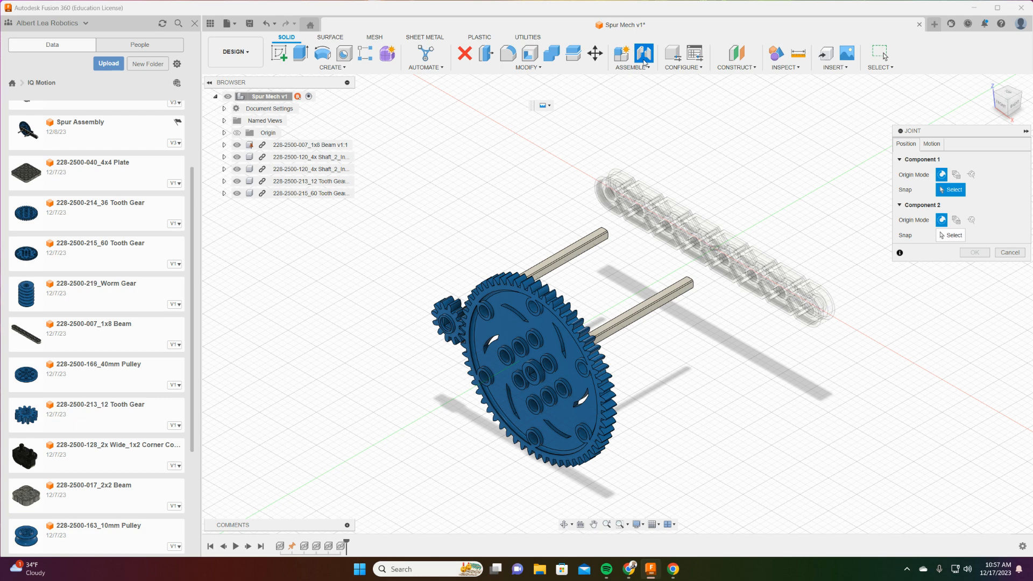
pyautogui.click(931, 143)
pyautogui.click(951, 161)
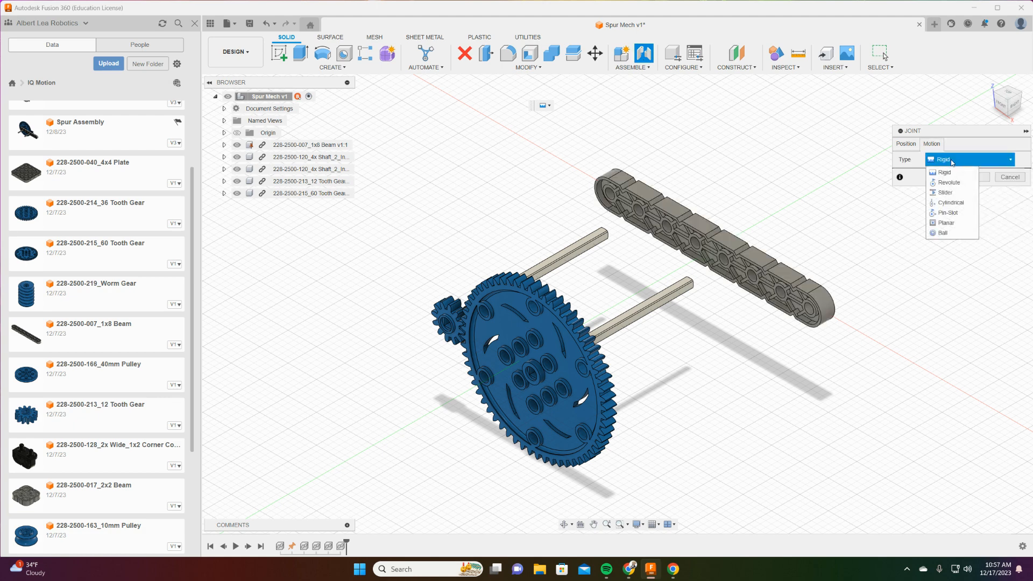
pyautogui.click(948, 182)
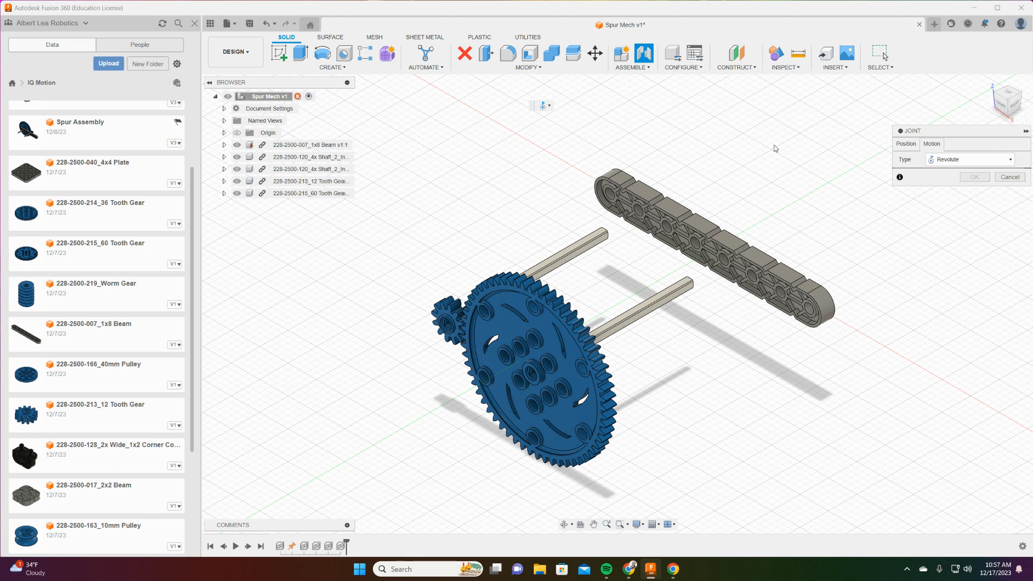
pyautogui.keyDown('shift'); pyautogui.moveTo(750, 171); pyautogui.dragTo(666, 171, button='middle'); pyautogui.keyUp('shift')
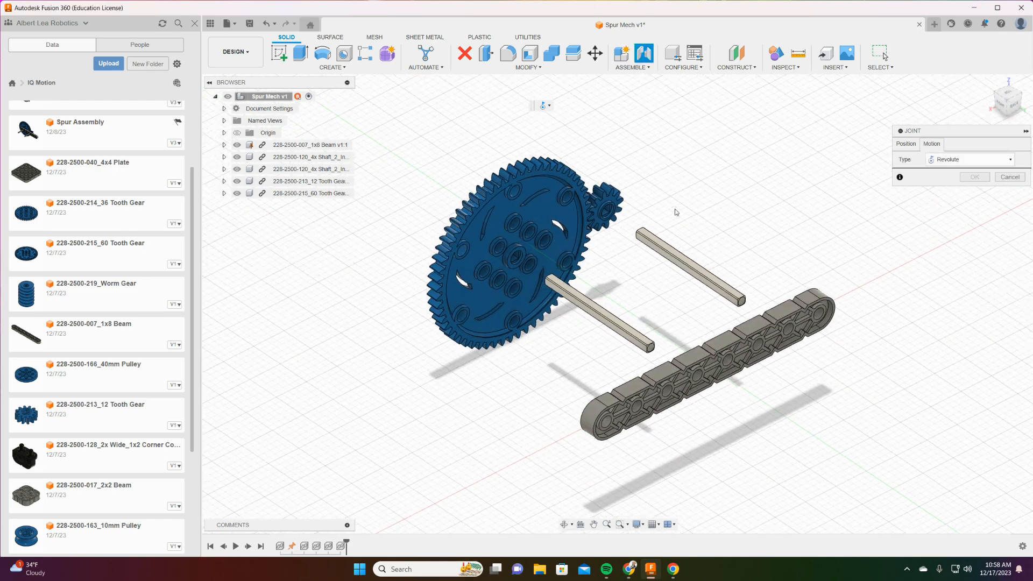
pyautogui.scroll(5, 743, 254)
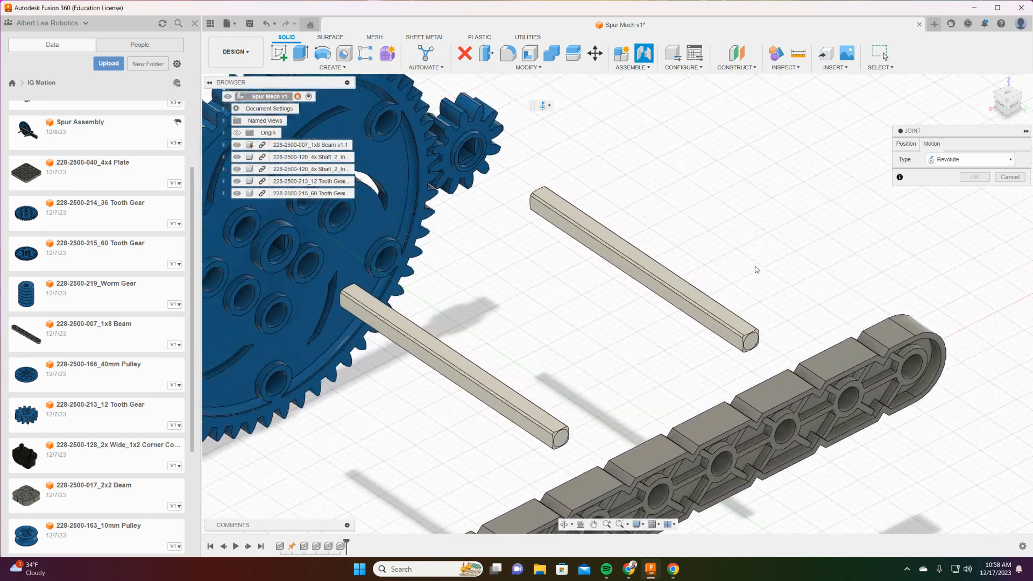
pyautogui.click(906, 143)
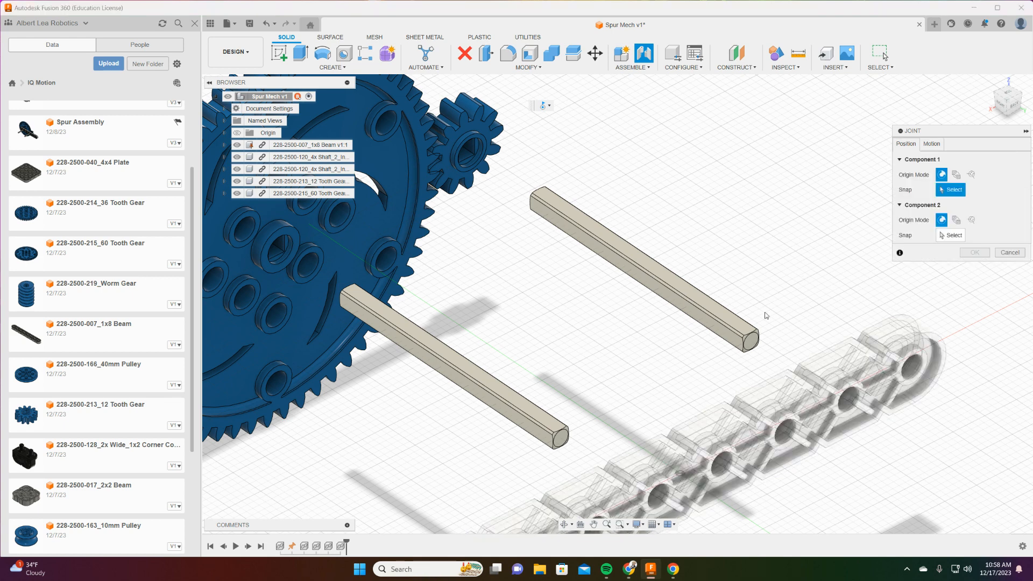
pyautogui.scroll(4, 753, 340)
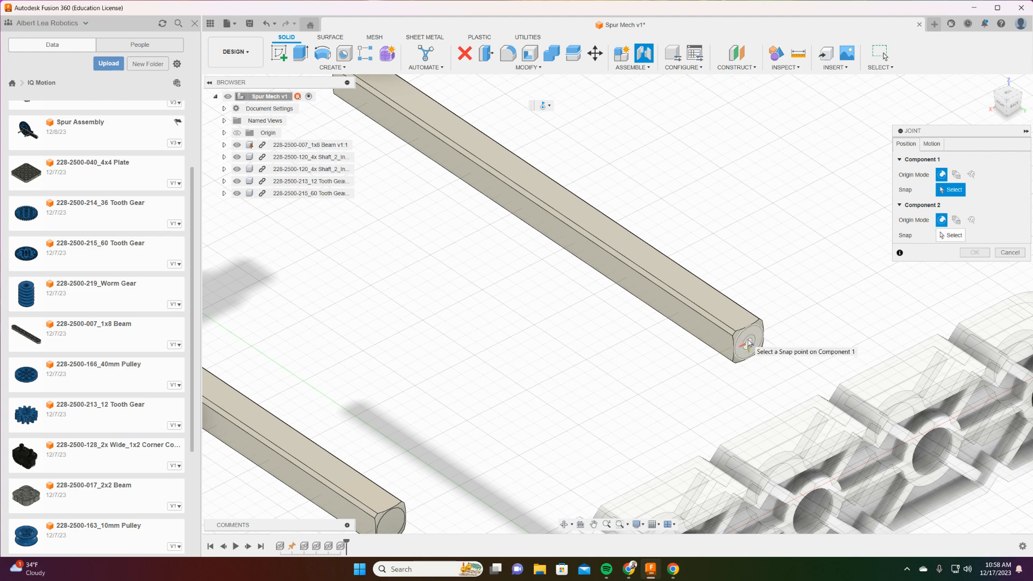
pyautogui.click(748, 343)
pyautogui.scroll(-5, 883, 425)
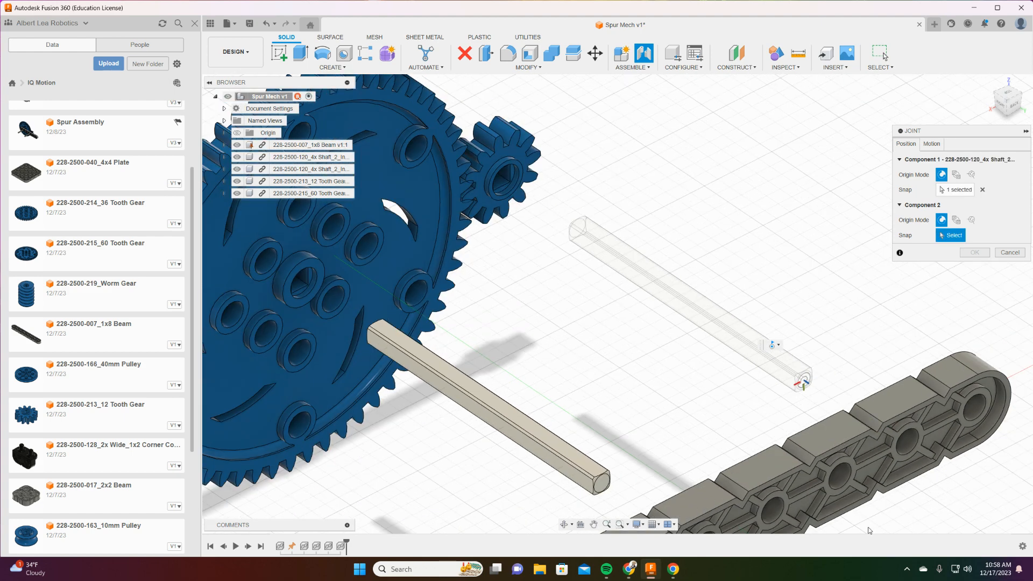
pyautogui.moveTo(926, 509); pyautogui.dragTo(666, 404, button='middle')
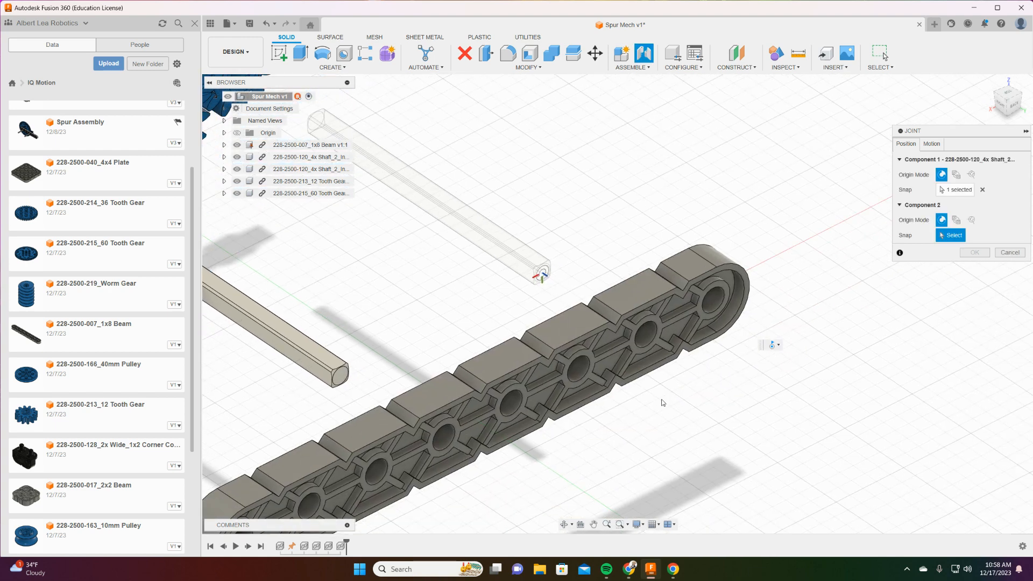
pyautogui.scroll(-1, 626, 379)
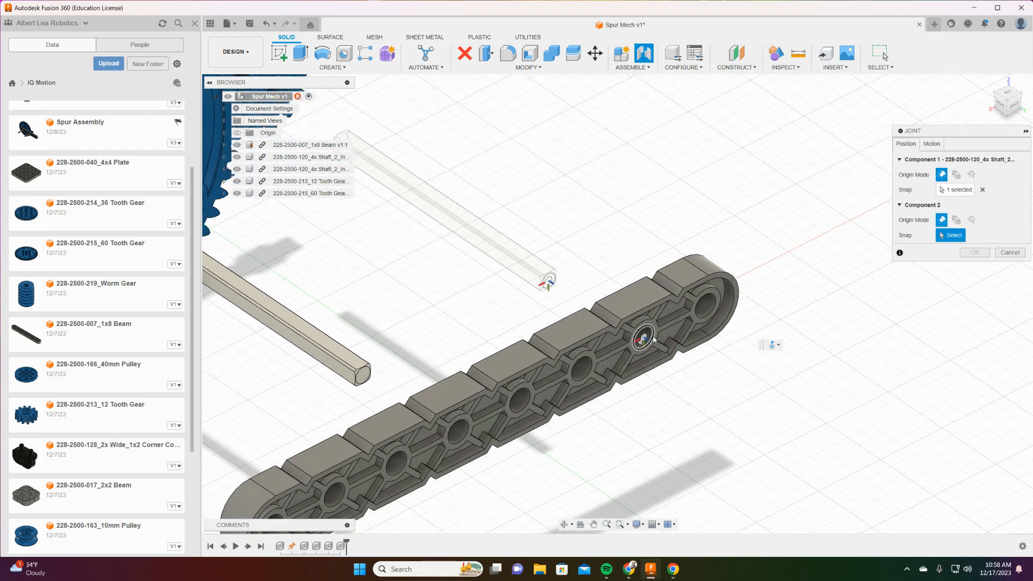
pyautogui.click(648, 339)
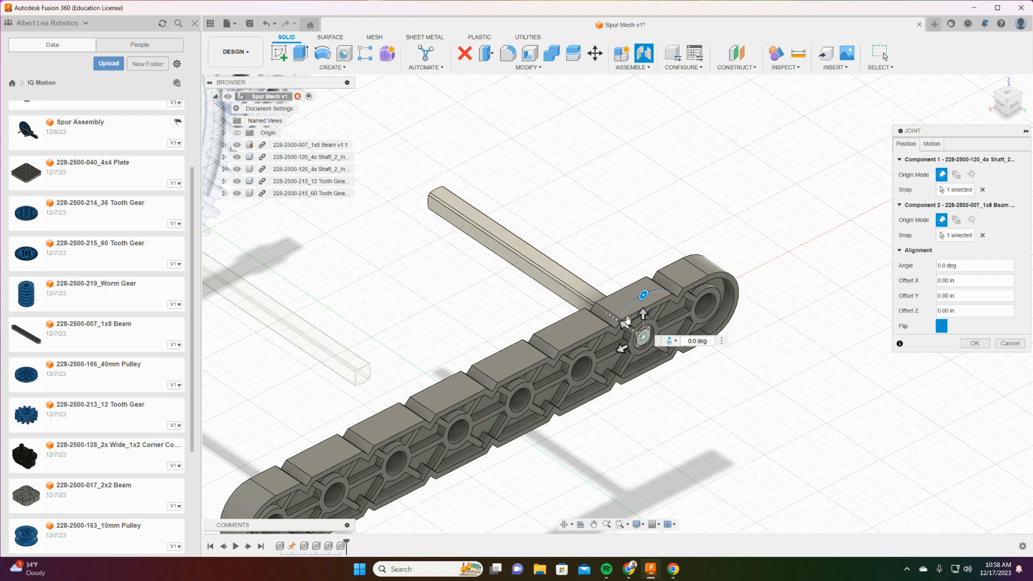
# - Set the first shaft joint's Z offset to -0.30 in so the shaft protrudes through the beam
pyautogui.moveTo(627, 322); pyautogui.dragTo(650, 359)
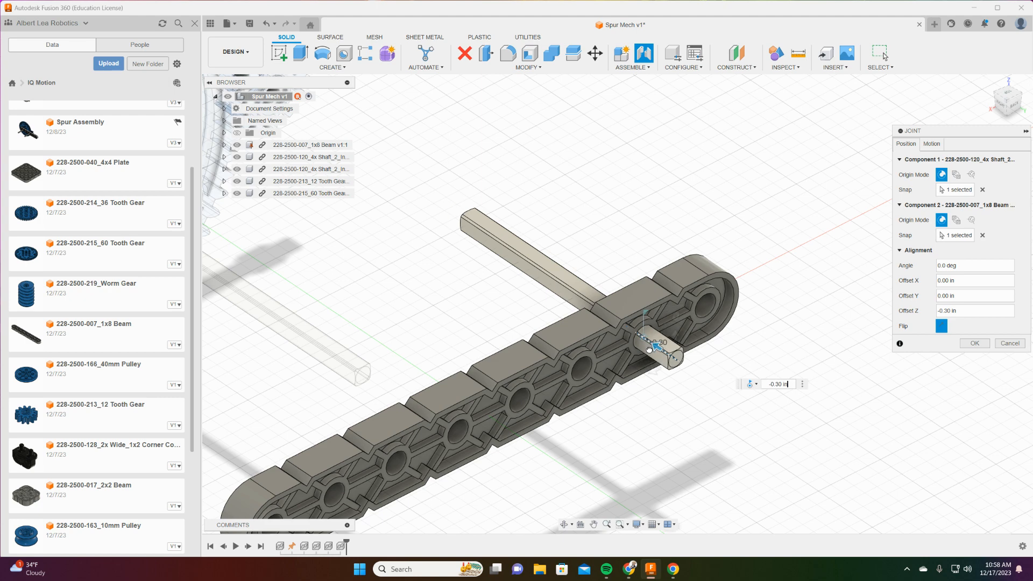
pyautogui.moveTo(649, 350); pyautogui.dragTo(650, 351)
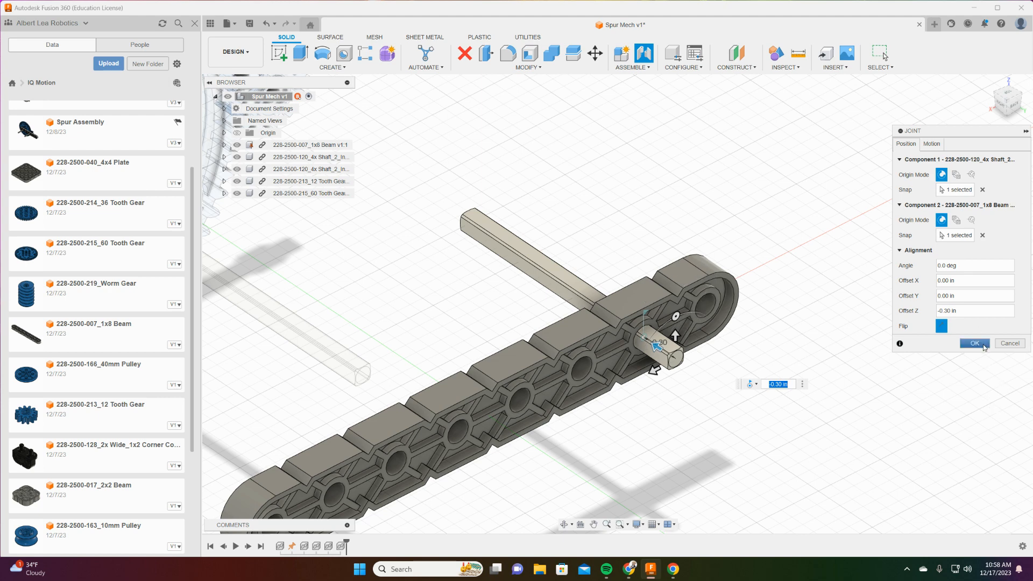
pyautogui.click(985, 347)
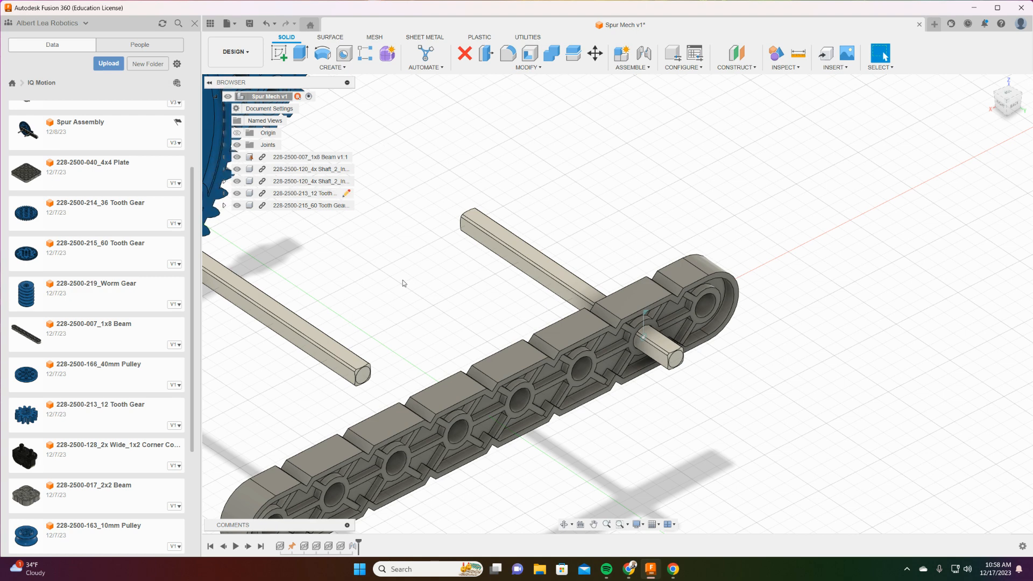
# - Join the other shaft's end centre to the beam's fifth hole, counted from the same end, with a Revolute joint and -0.3 in Z offset
pyautogui.click(645, 53)
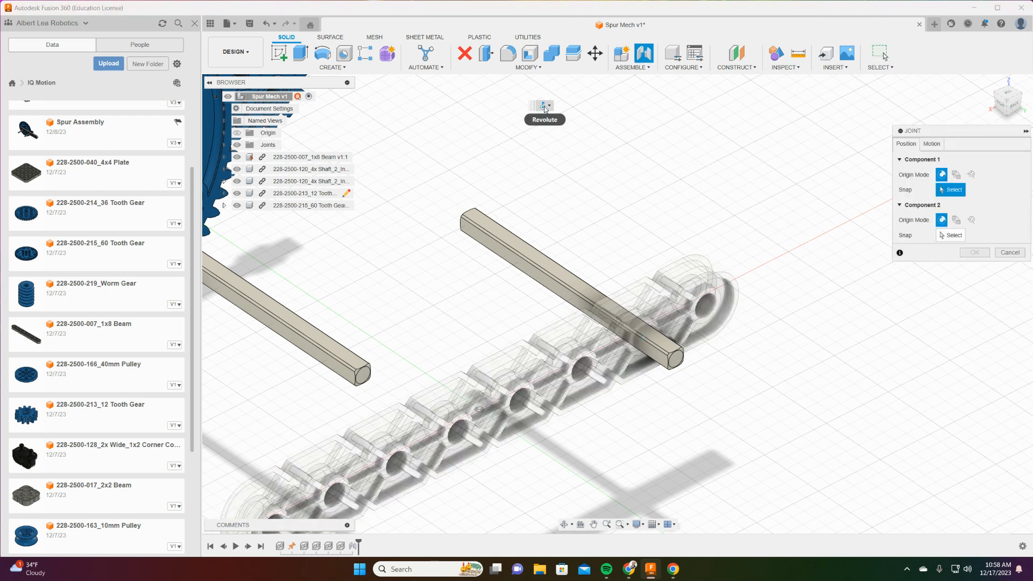
pyautogui.click(365, 376)
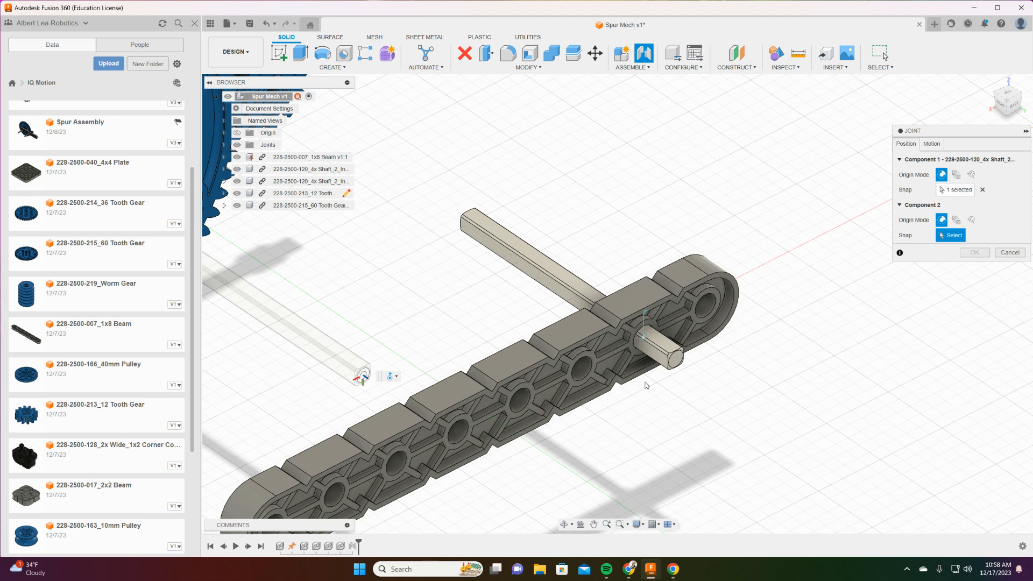
pyautogui.scroll(1, 491, 450)
pyautogui.scroll(-1, 538, 431)
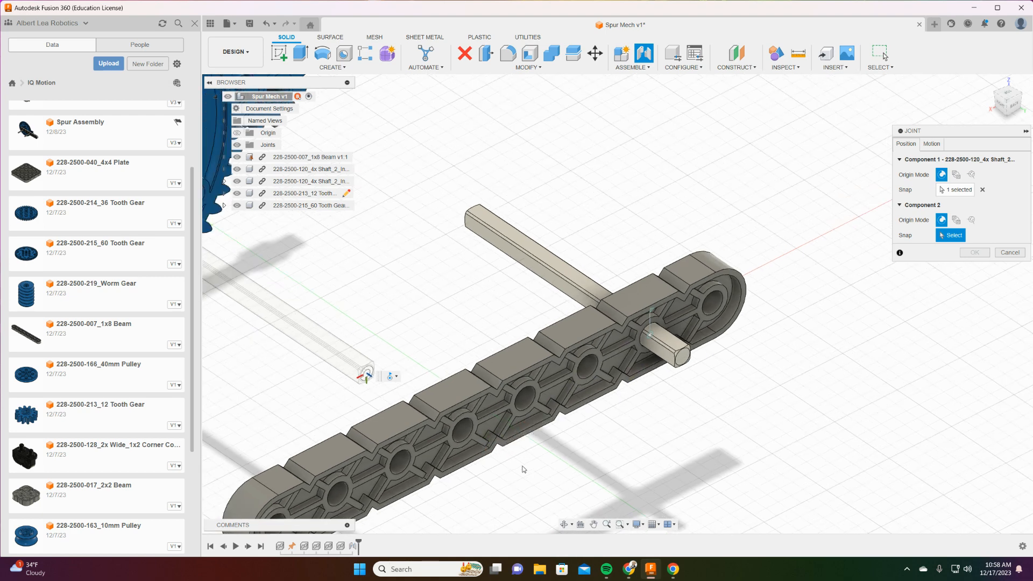
pyautogui.moveTo(549, 477); pyautogui.dragTo(571, 448, button='middle')
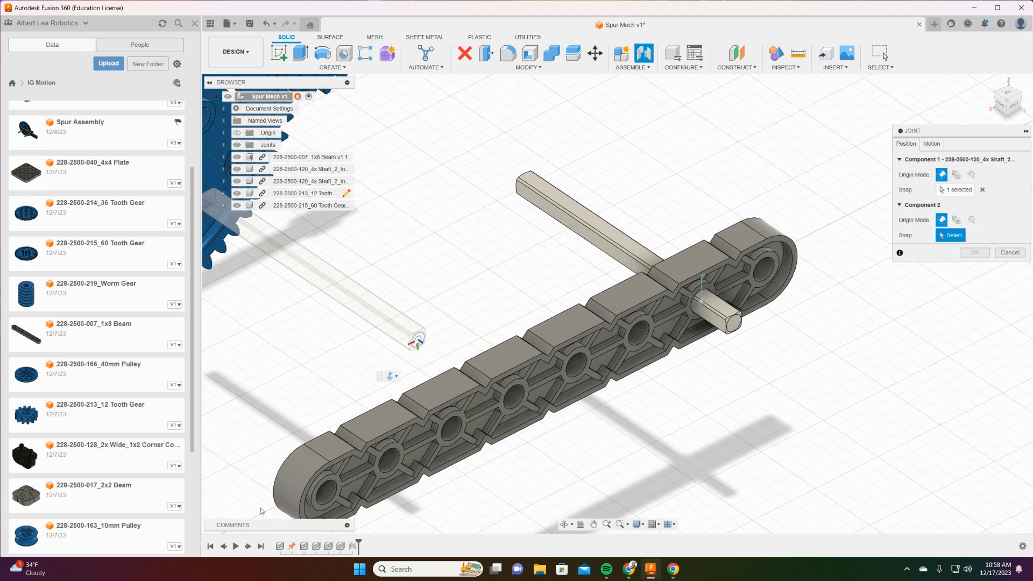
pyautogui.click(514, 403)
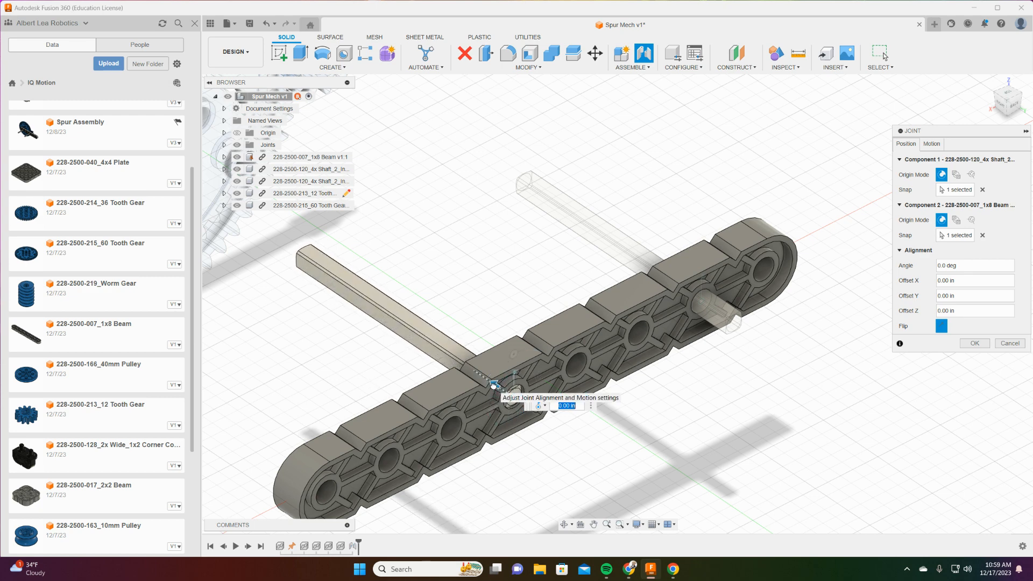
pyautogui.moveTo(495, 387); pyautogui.dragTo(505, 394)
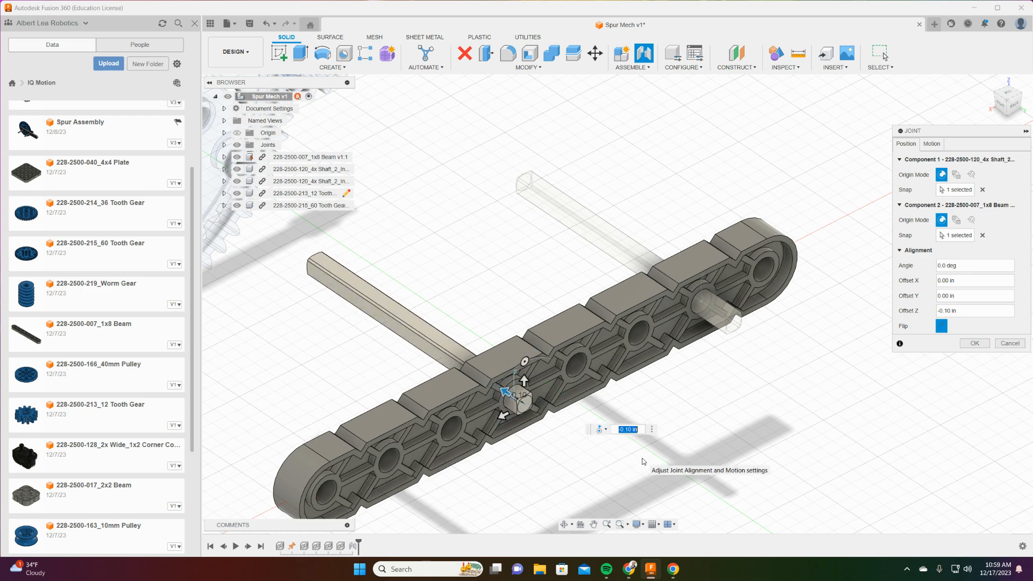
pyautogui.write('-3')
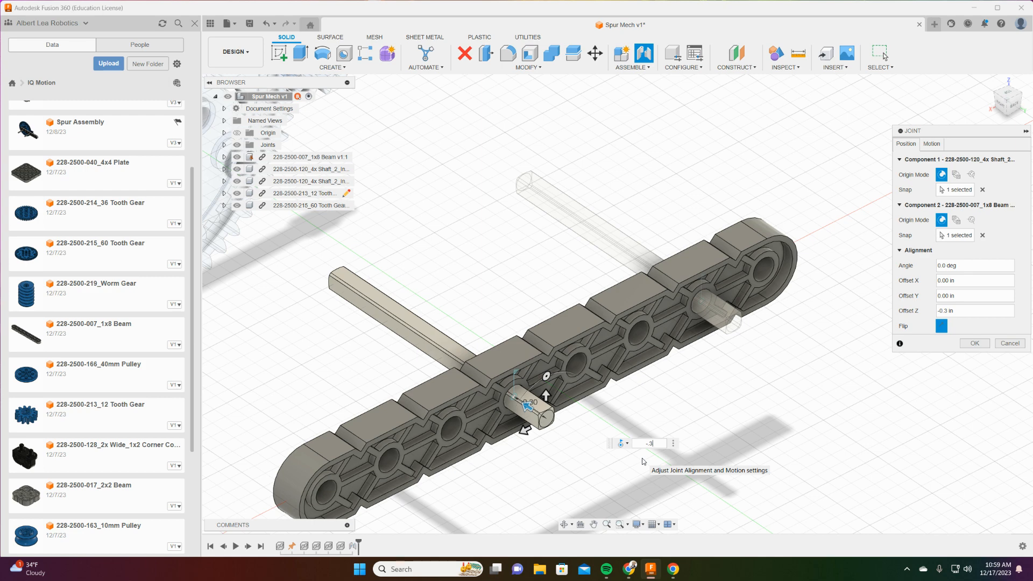
pyautogui.press('Return')
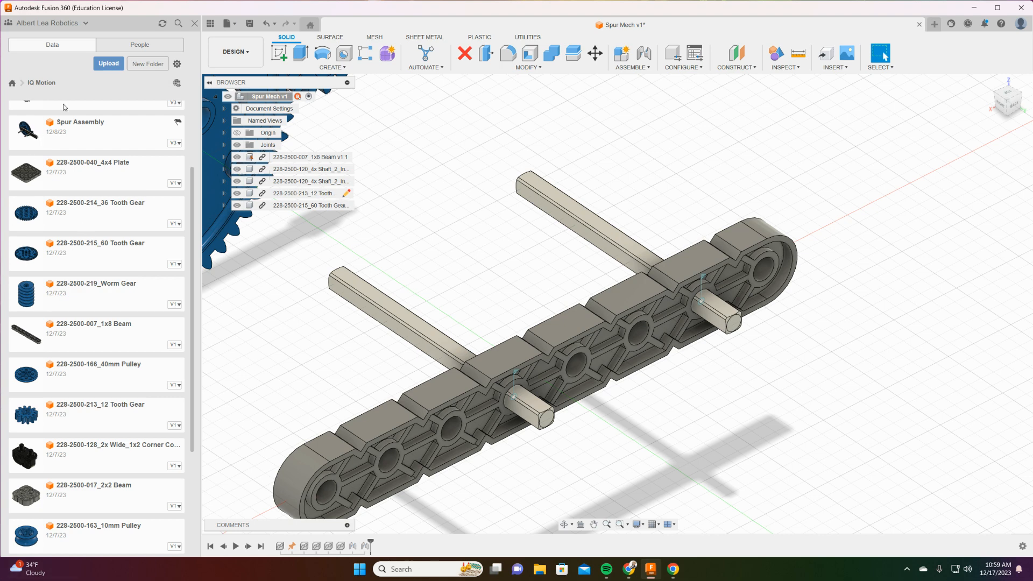
# - Create a Rigid joint snapping the 12-tooth gear's bore centre to the free end centre of the shaft in the beam's second hole
pyautogui.scroll(2, 543, 143)
pyautogui.scroll(-2, 479, 204)
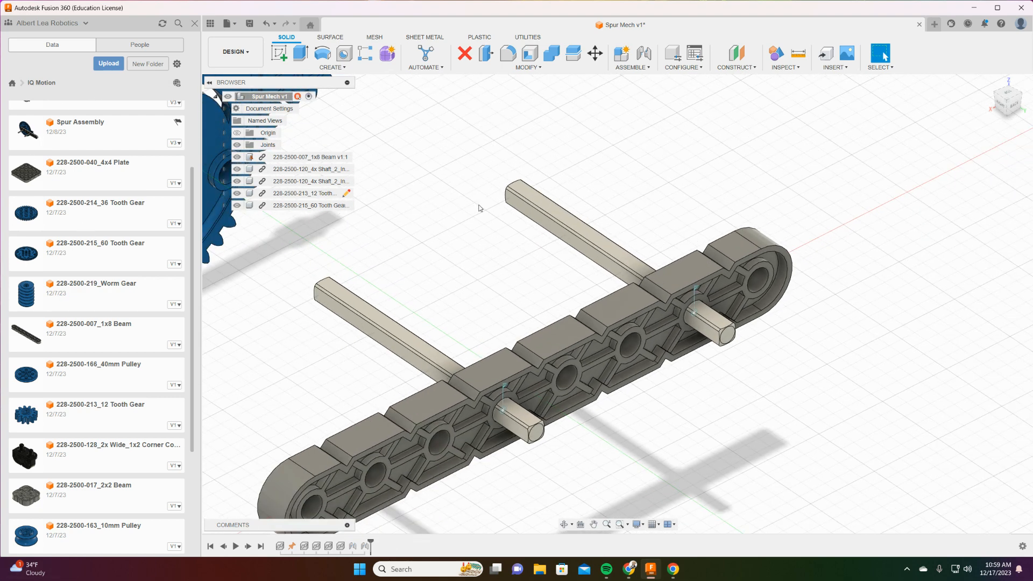
pyautogui.moveTo(482, 203); pyautogui.dragTo(692, 372, button='middle')
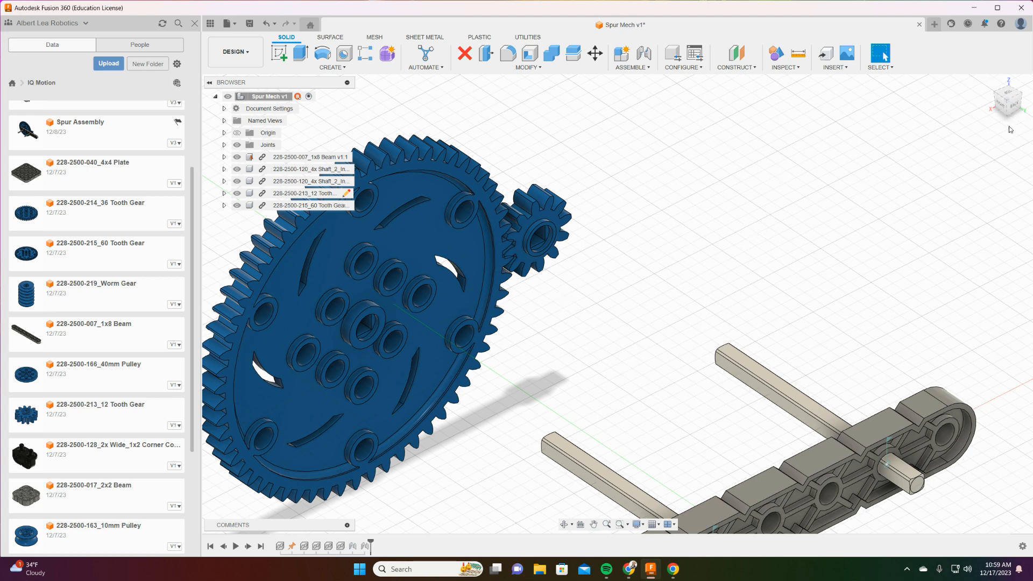
pyautogui.click(991, 81)
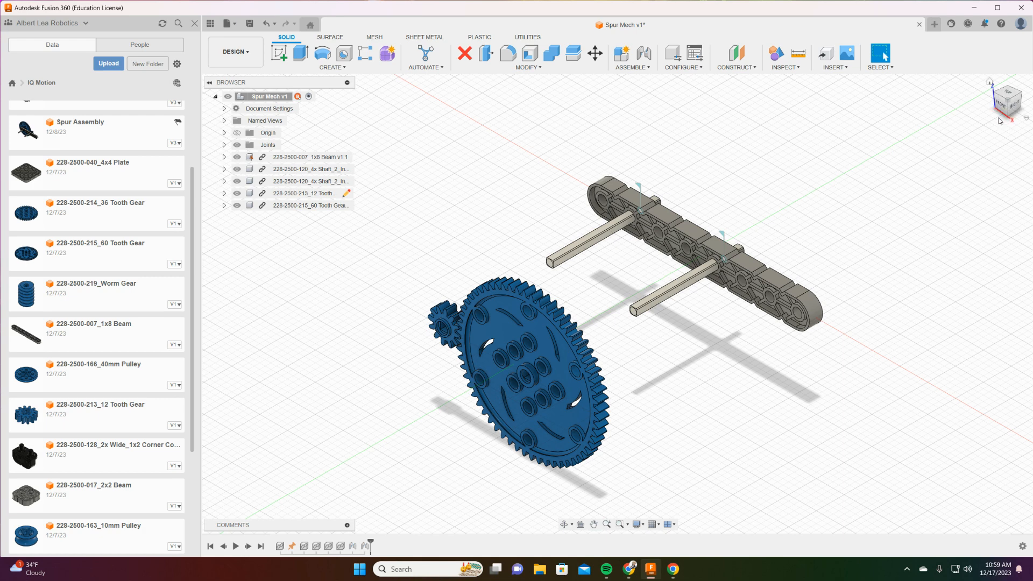
pyautogui.moveTo(472, 237); pyautogui.dragTo(623, 254, button='middle')
pyautogui.scroll(2, 623, 255)
pyautogui.scroll(2, 623, 255)
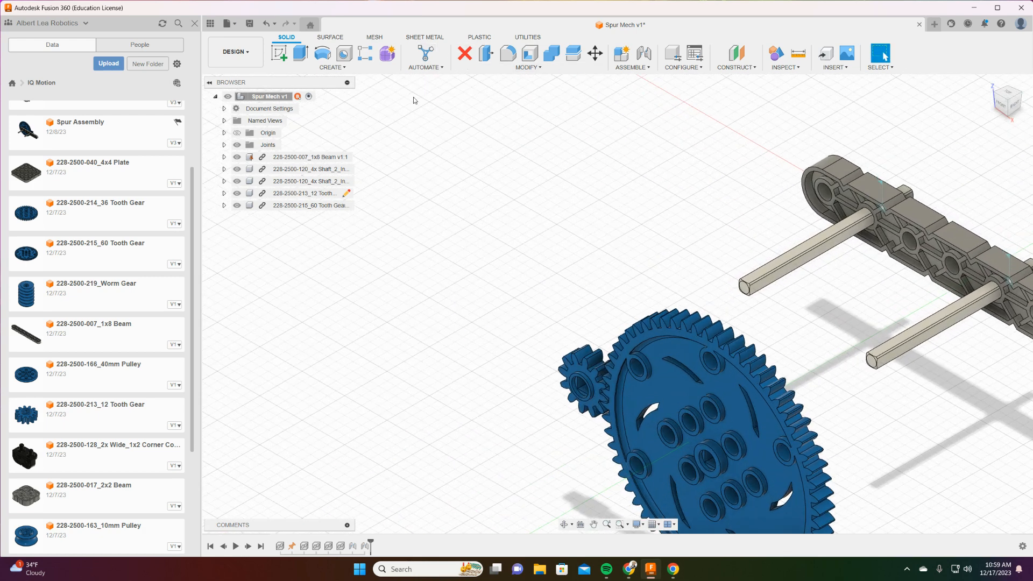
pyautogui.click(644, 60)
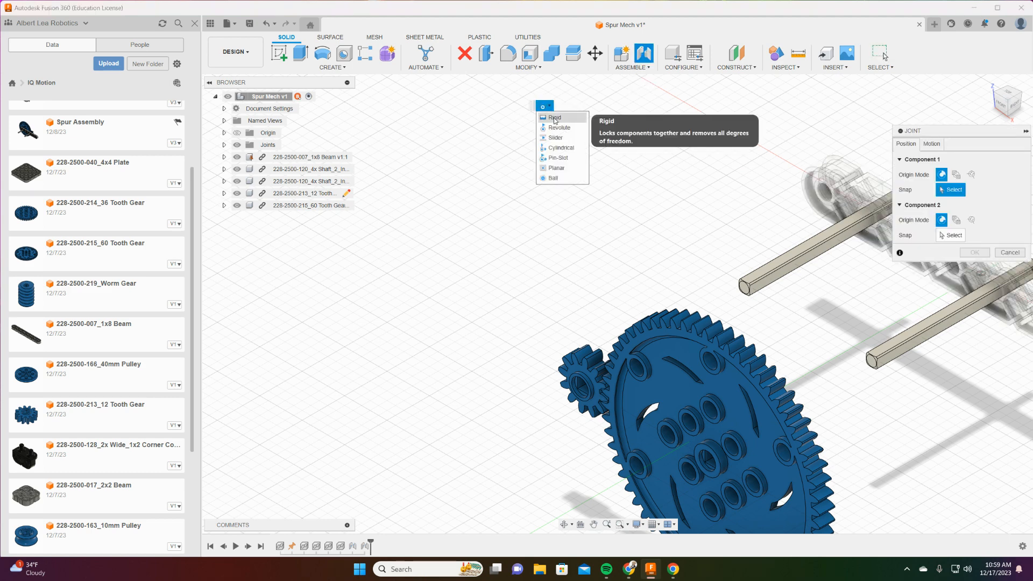
pyautogui.click(555, 119)
pyautogui.scroll(5, 573, 410)
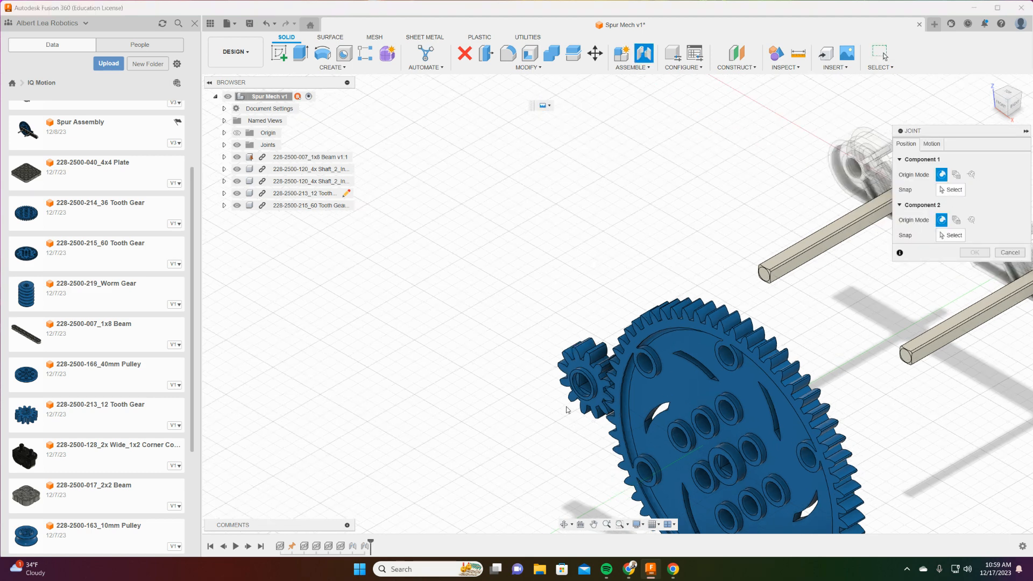
pyautogui.scroll(5, 579, 399)
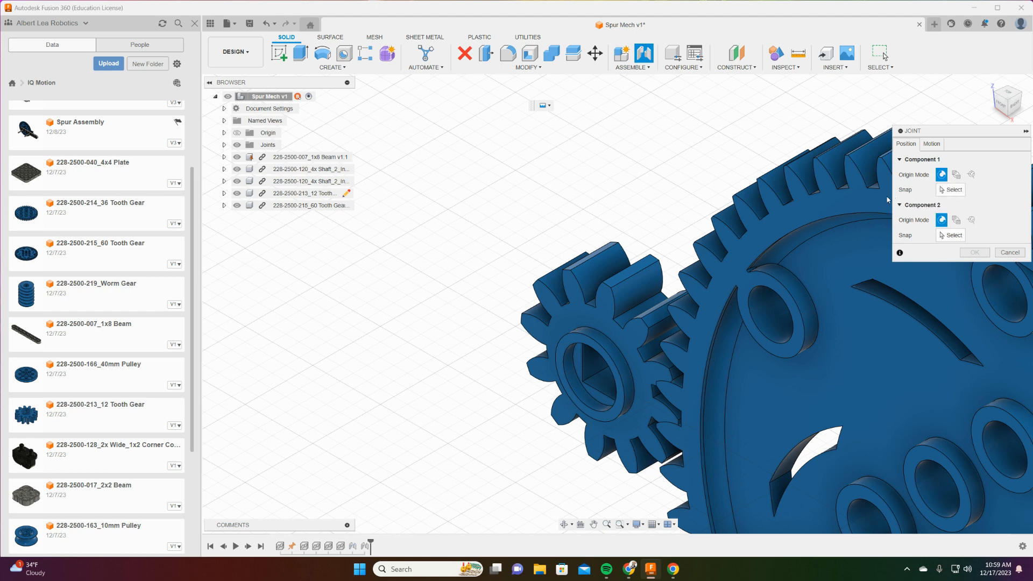
pyautogui.click(945, 190)
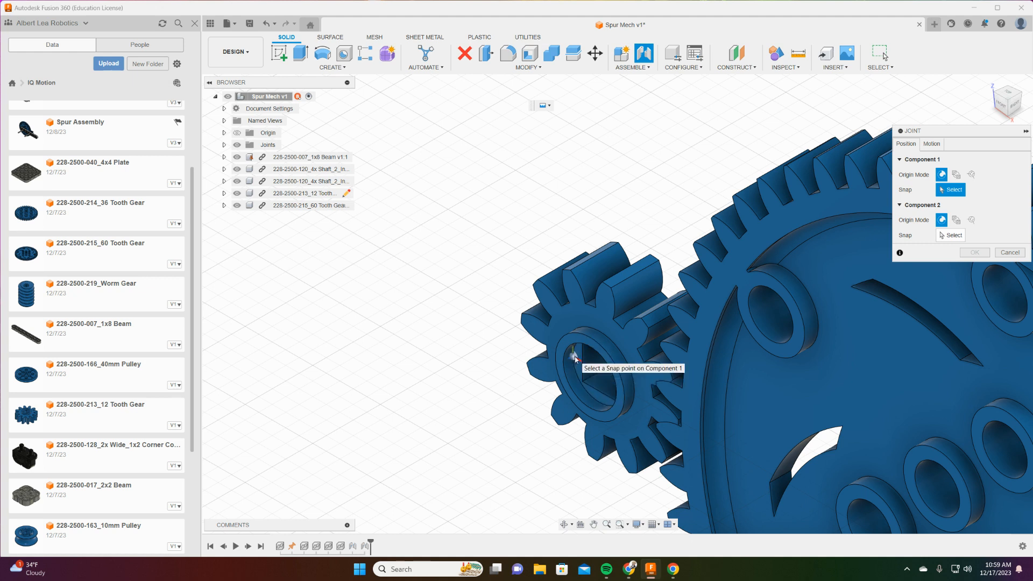
pyautogui.click(597, 373)
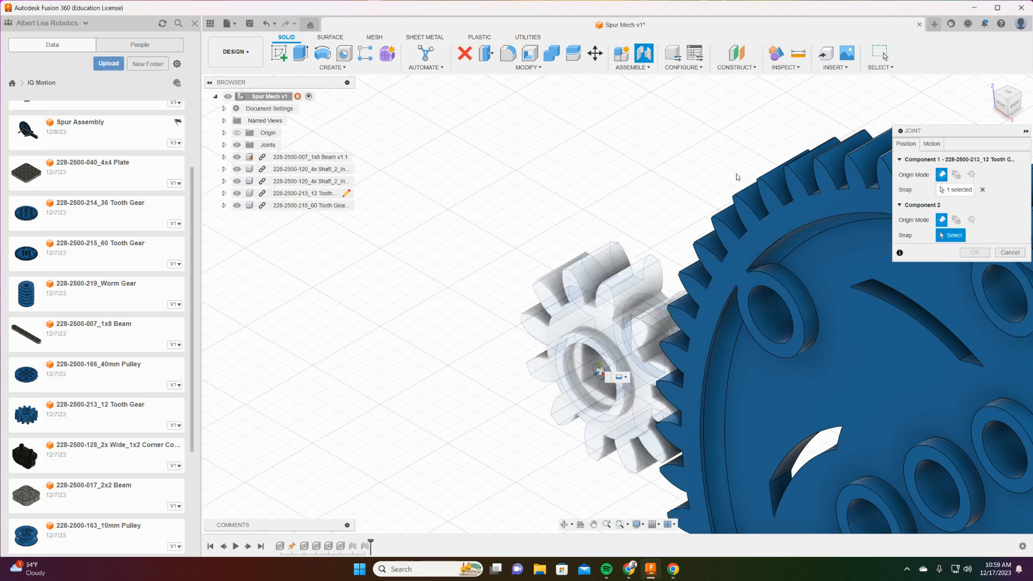
pyautogui.scroll(-1, 715, 156)
pyautogui.moveTo(707, 164); pyautogui.dragTo(113, 453, button='middle')
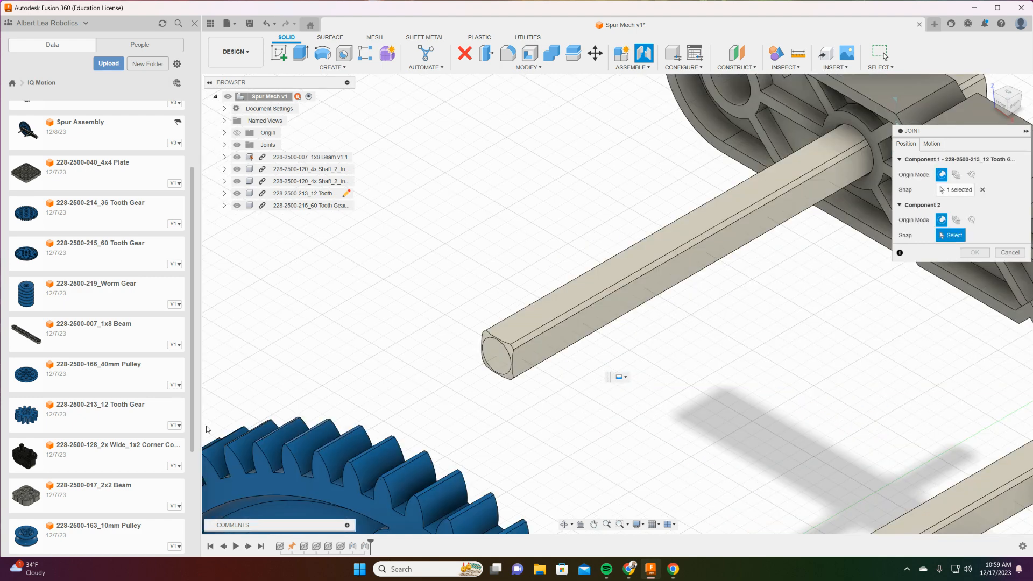
pyautogui.click(496, 365)
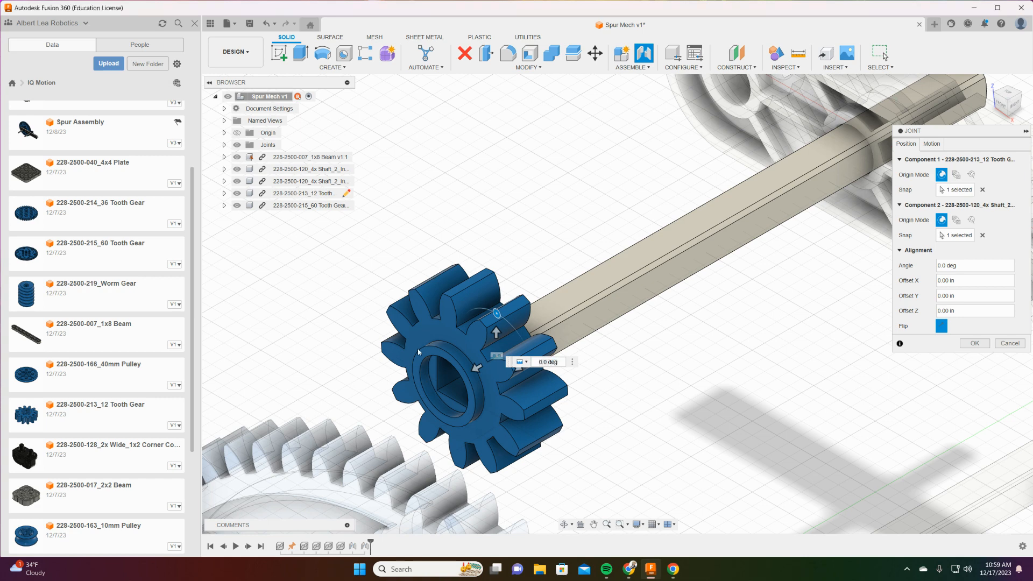
# - Slide the 12-tooth gear along its shaft toward the beam with a Z offset of -1.15 in and finish the joint
pyautogui.moveTo(476, 368); pyautogui.dragTo(779, 249)
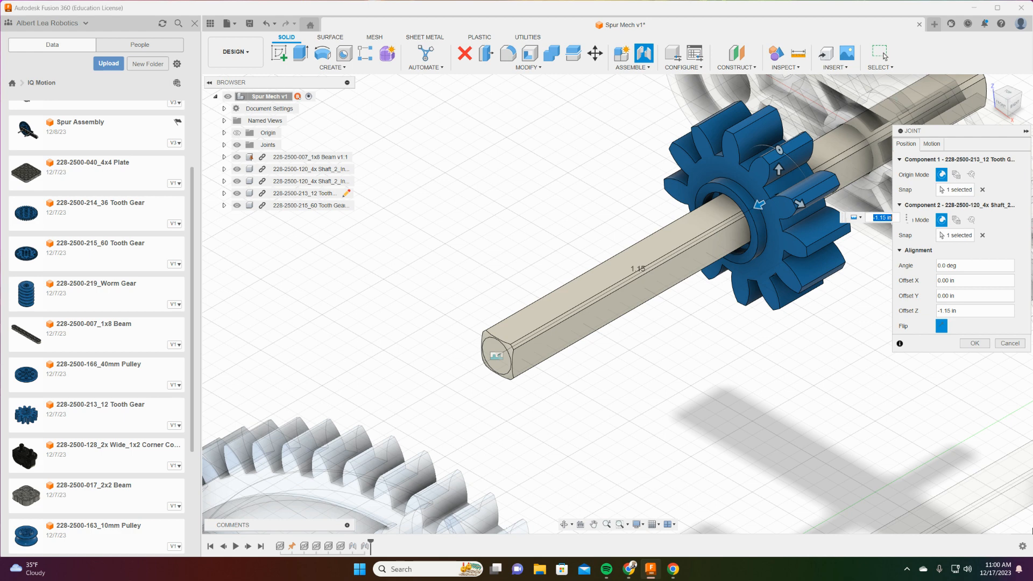
pyautogui.click(1007, 93)
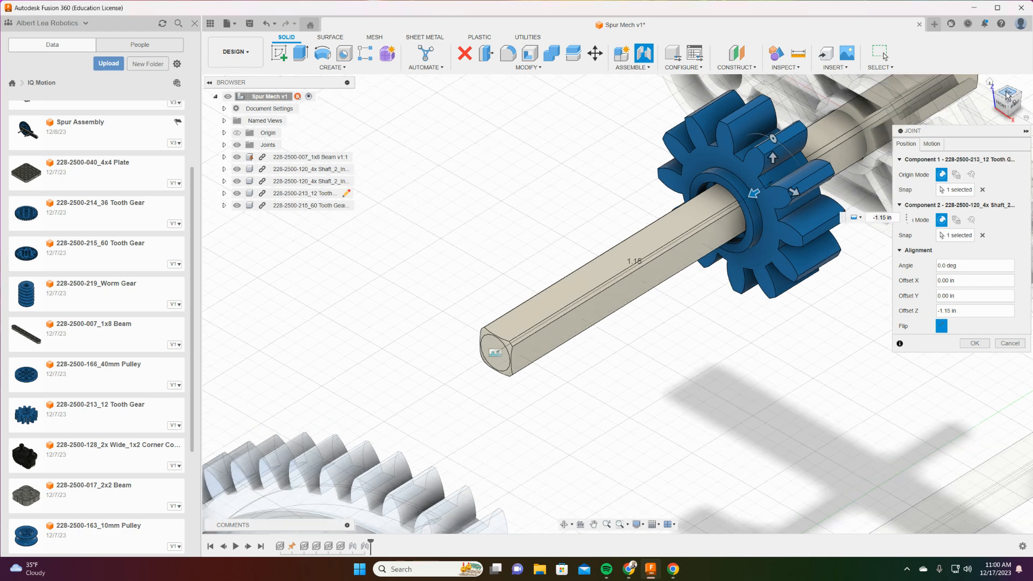
pyautogui.scroll(-1, 601, 219)
pyautogui.scroll(3, 602, 224)
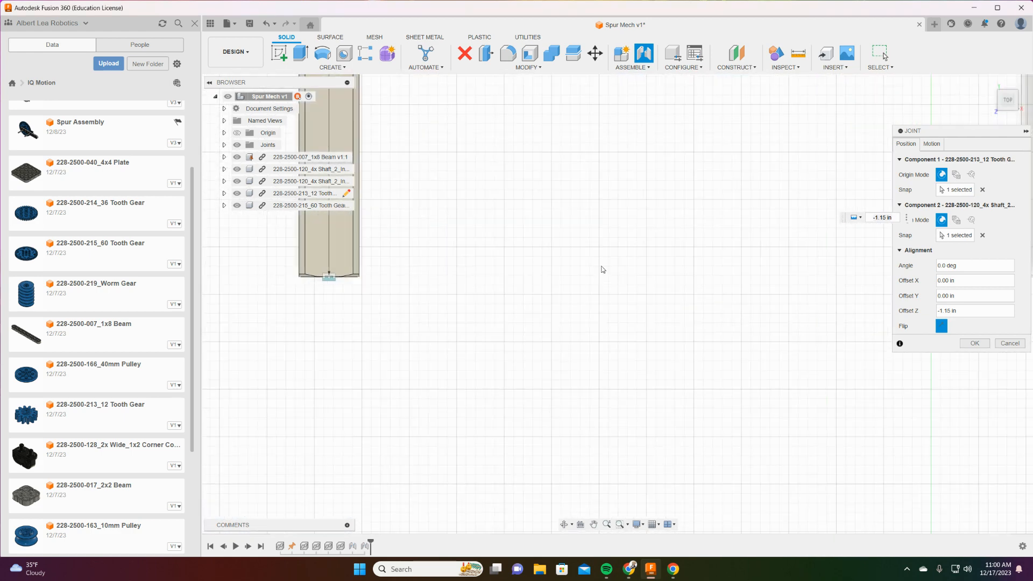
pyautogui.scroll(5, 618, 209)
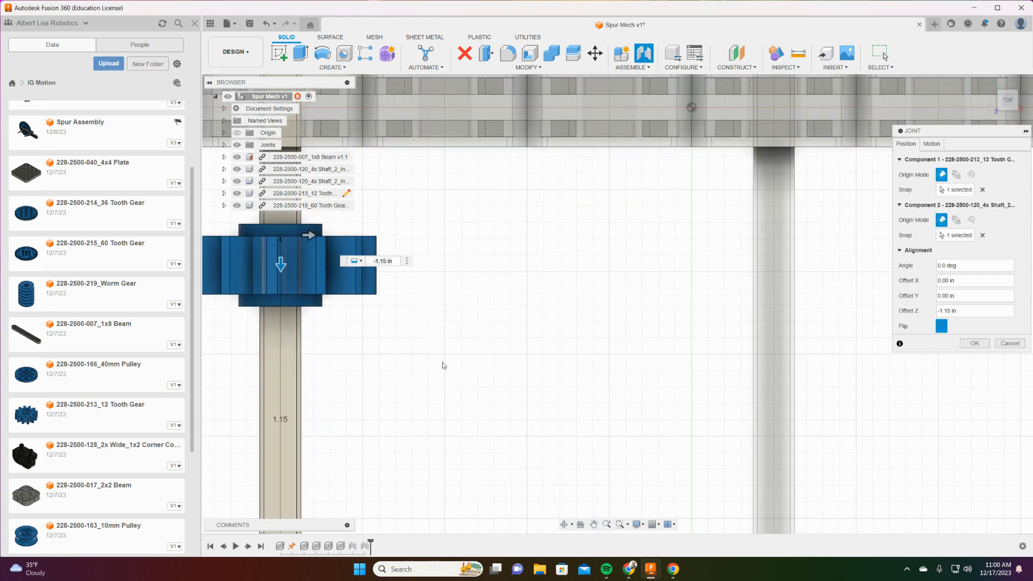
pyautogui.moveTo(443, 365); pyautogui.dragTo(552, 383, button='middle')
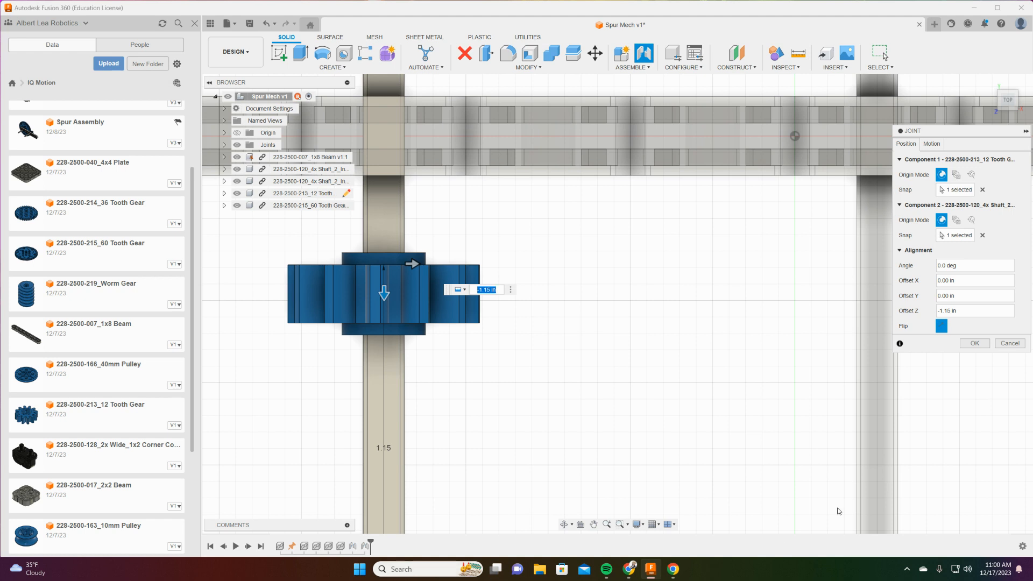
pyautogui.click(975, 344)
pyautogui.click(975, 344)
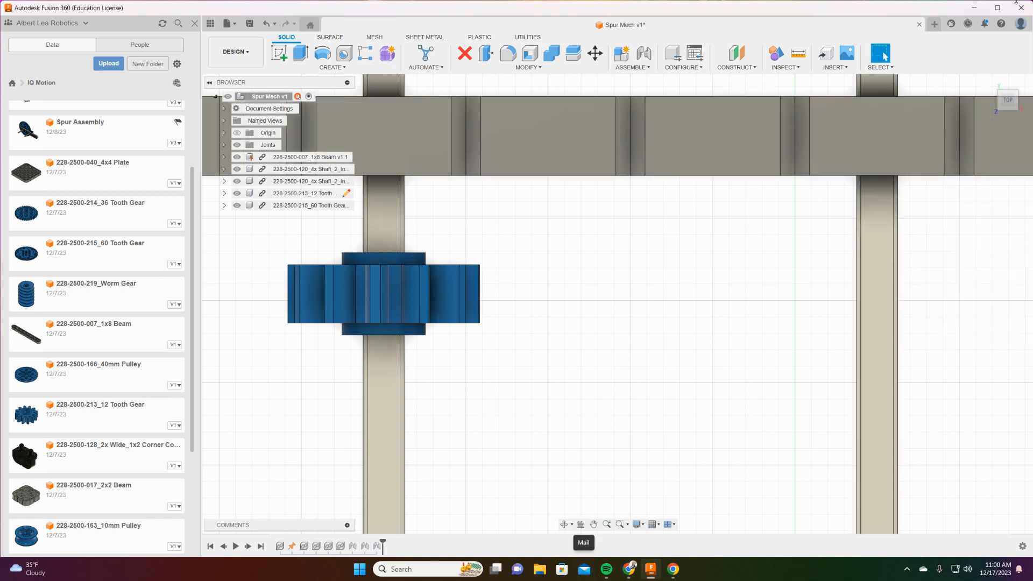
# - Create a Rigid joint snapping the 60-tooth gear's central bore to the free end centre of the shaft in the beam's fifth hole
pyautogui.scroll(-1, 822, 264)
pyautogui.scroll(-2, 822, 264)
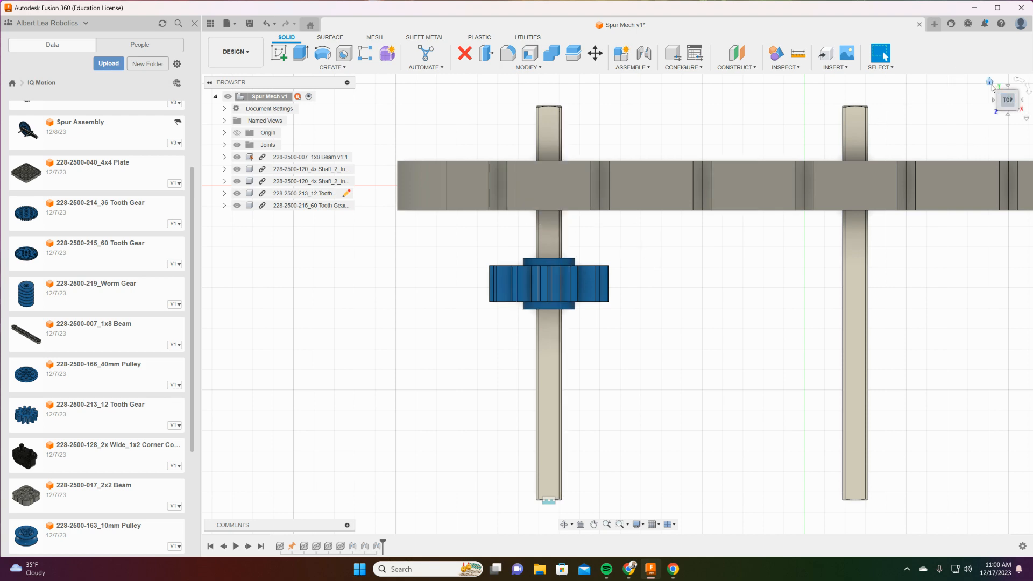
pyautogui.click(990, 83)
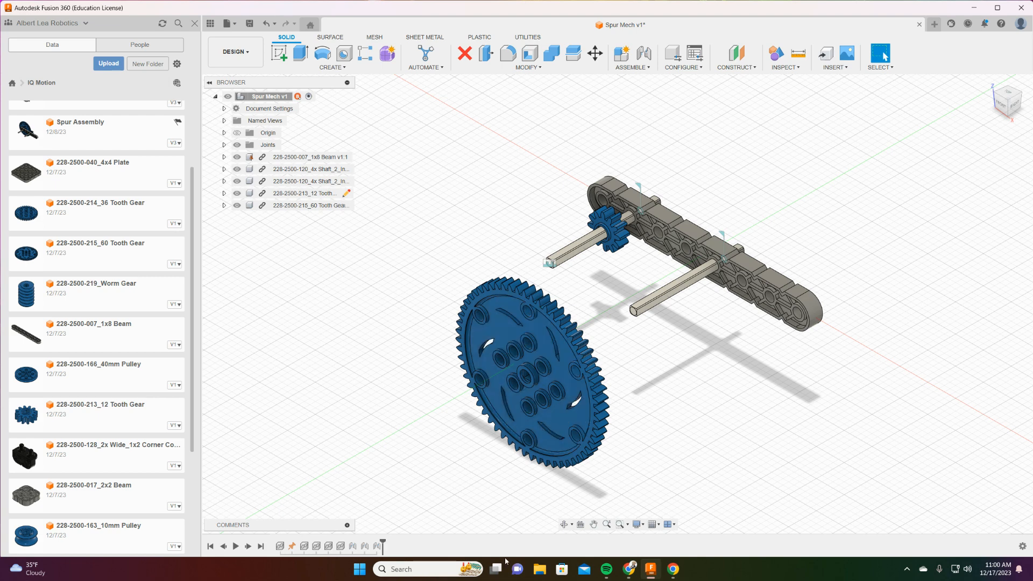
pyautogui.scroll(5, 700, 400)
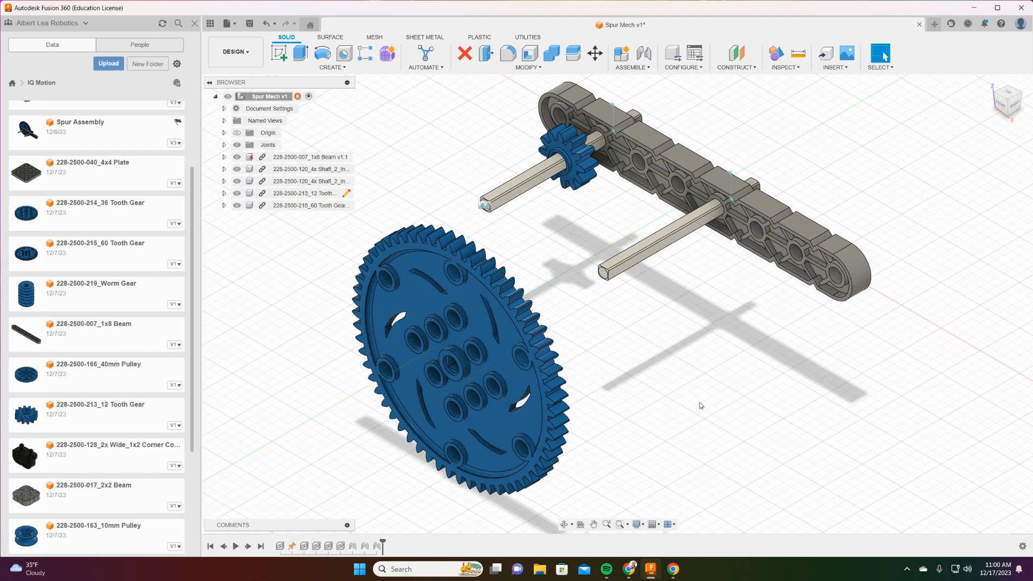
pyautogui.moveTo(689, 382); pyautogui.dragTo(780, 385, button='middle')
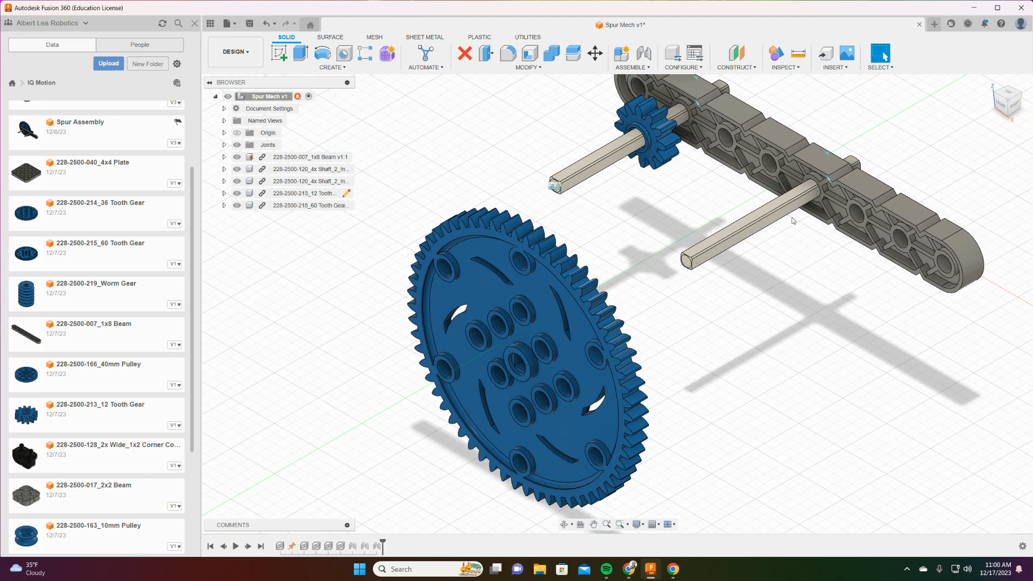
pyautogui.click(645, 54)
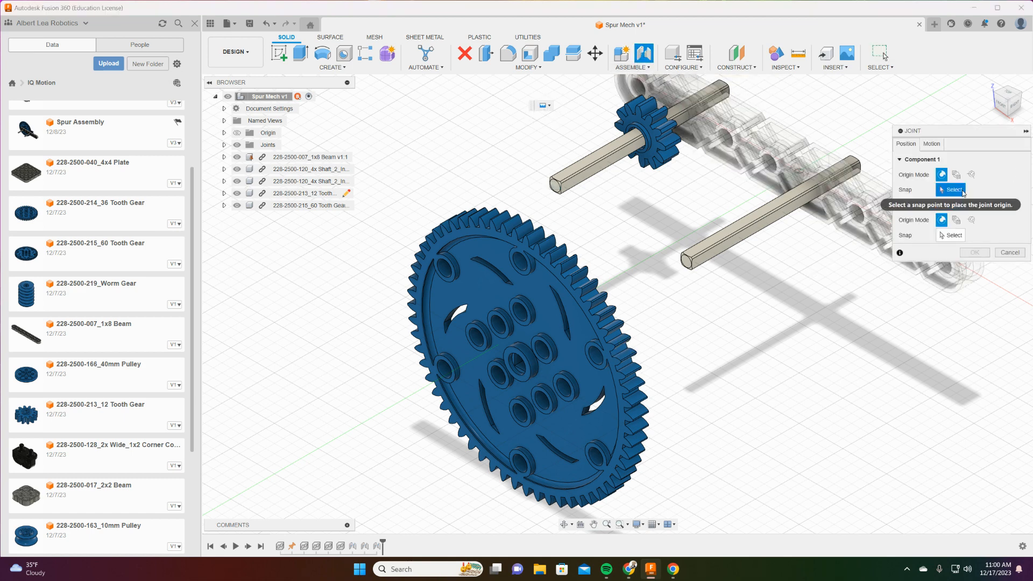
pyautogui.scroll(2, 812, 284)
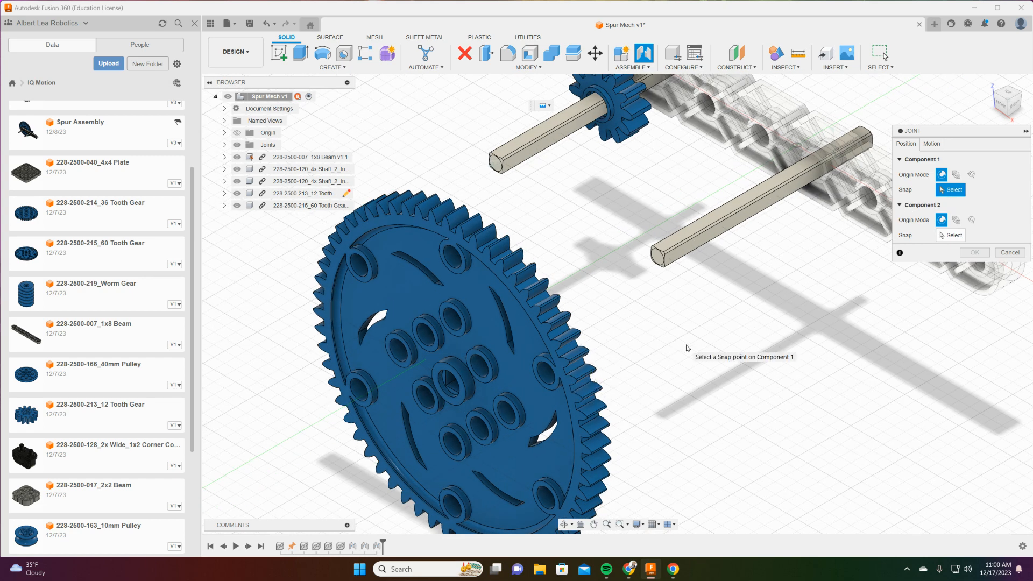
pyautogui.scroll(3, 844, 334)
pyautogui.scroll(3, 677, 396)
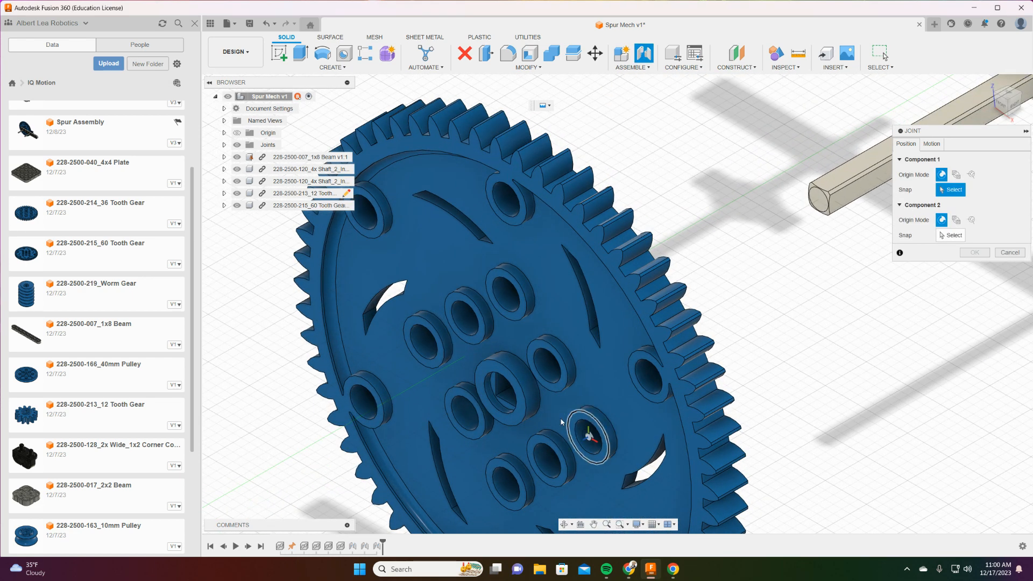
pyautogui.scroll(3, 492, 389)
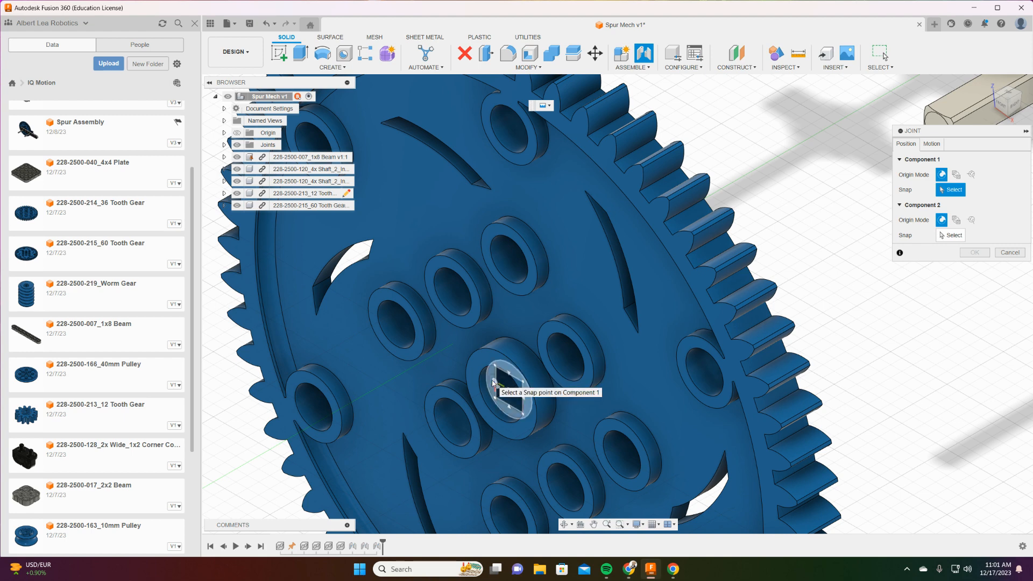
pyautogui.click(494, 383)
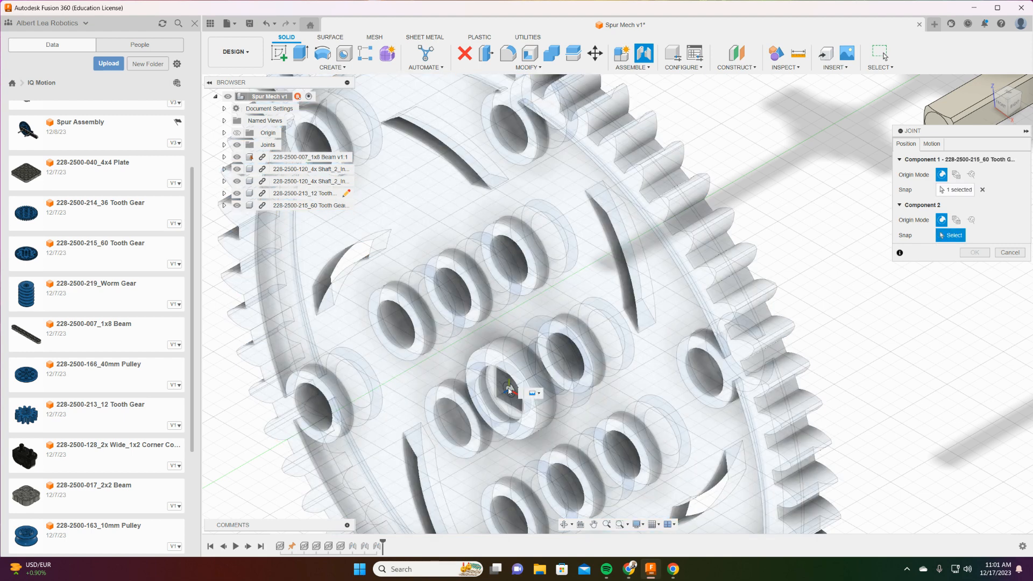
pyautogui.scroll(-5, 876, 254)
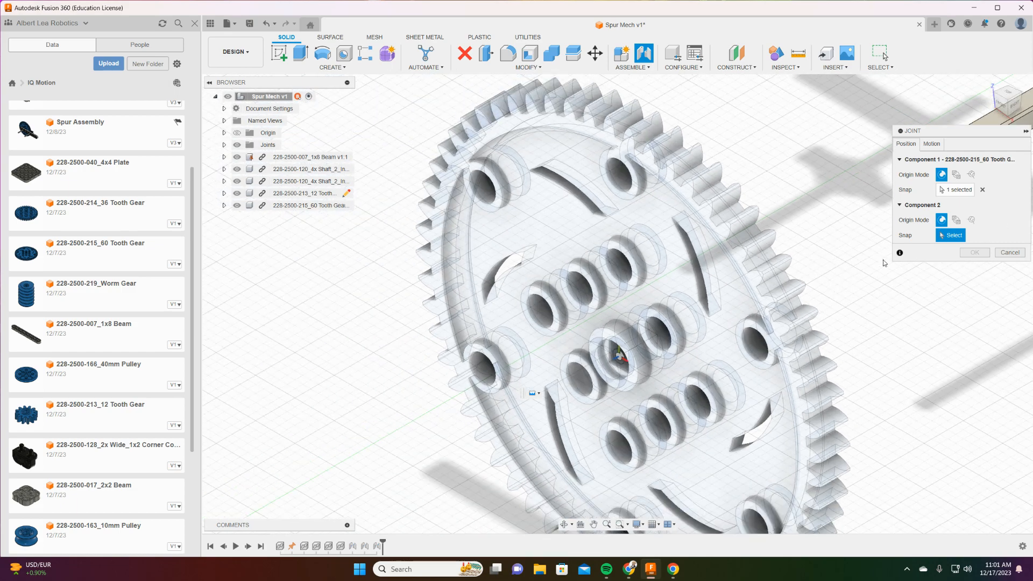
pyautogui.scroll(3, 682, 320)
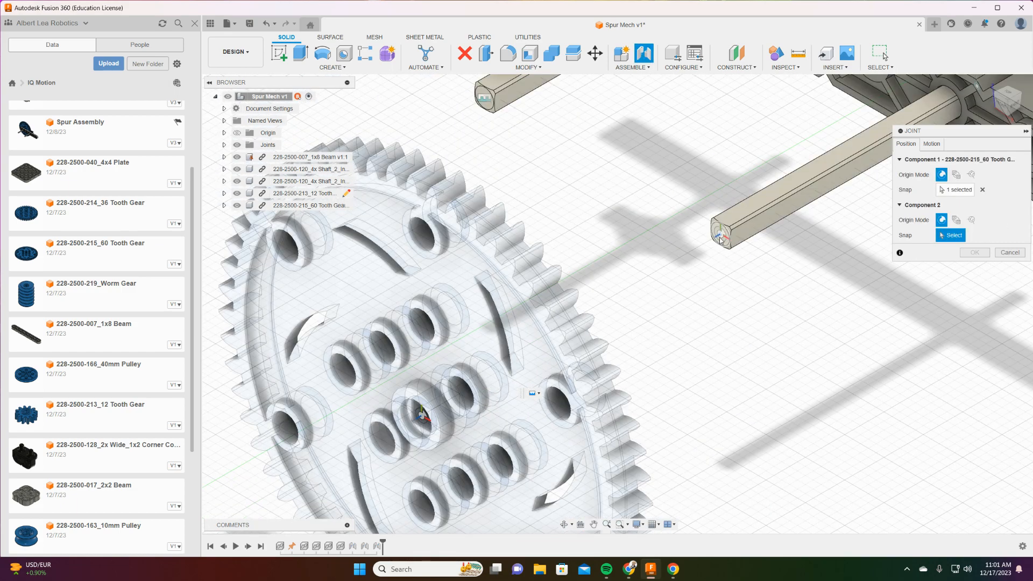
pyautogui.click(722, 236)
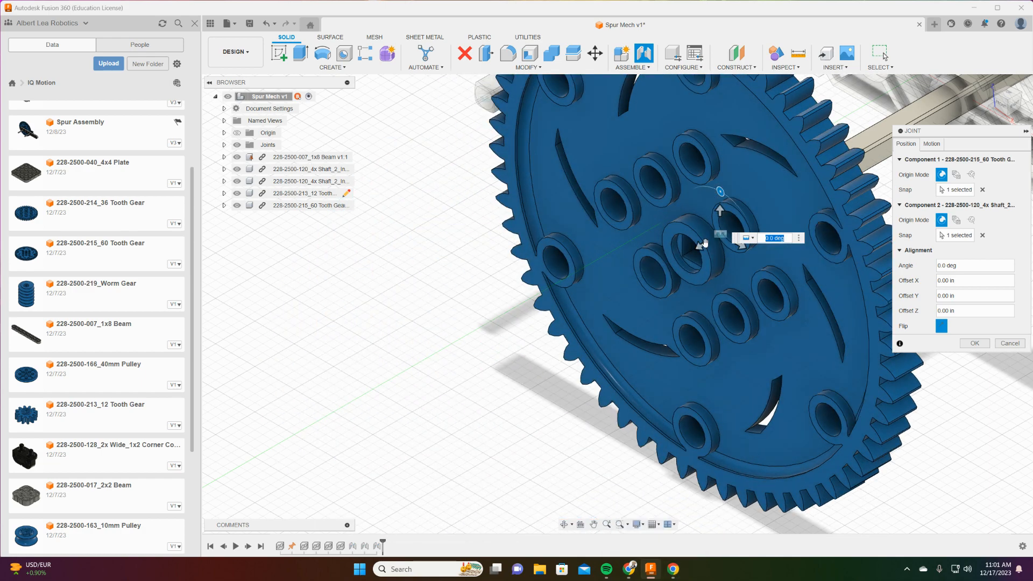
# - Set the 60-tooth gear joint's Z offset to -1.15 in and check its alignment with the 12-tooth gear from above
pyautogui.moveTo(700, 246); pyautogui.dragTo(747, 218)
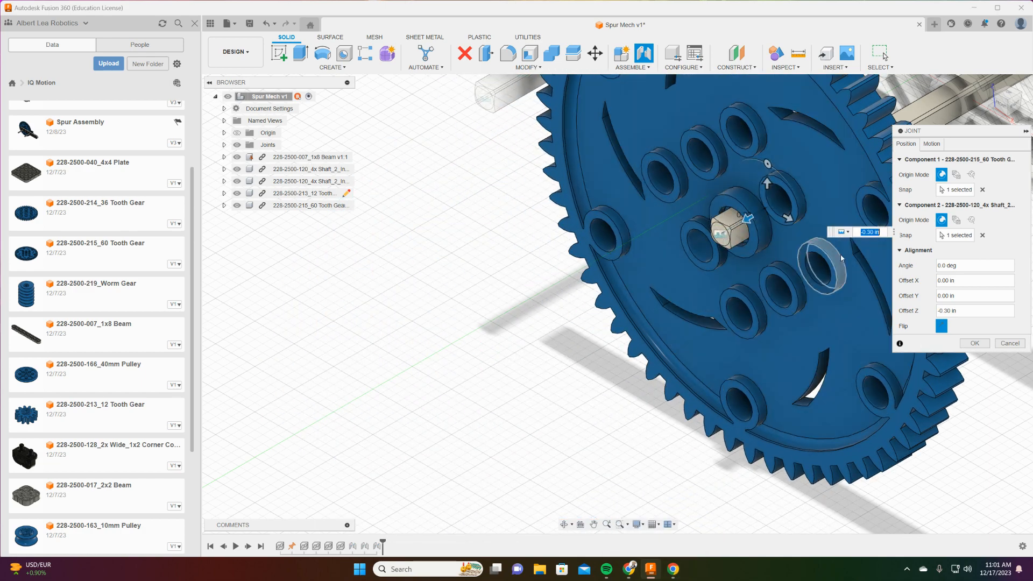
pyautogui.write('-')
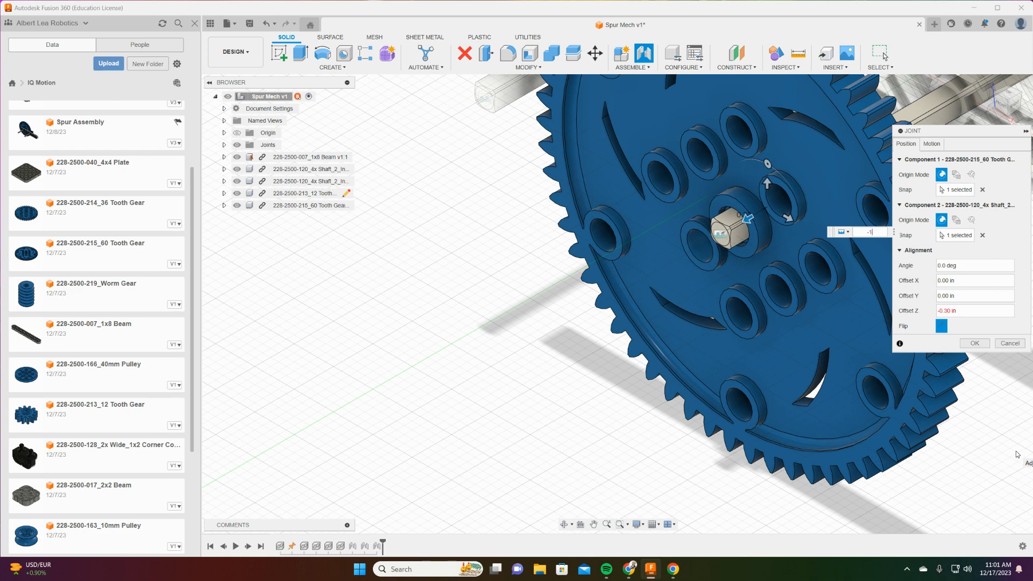
pyautogui.write('1.15')
pyautogui.press('Return')
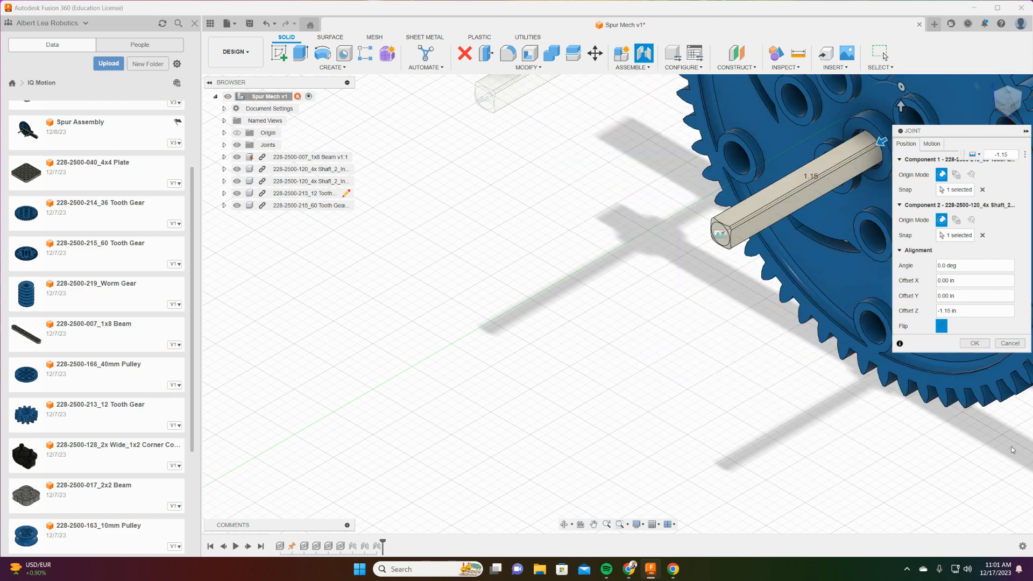
pyautogui.scroll(-5, 511, 386)
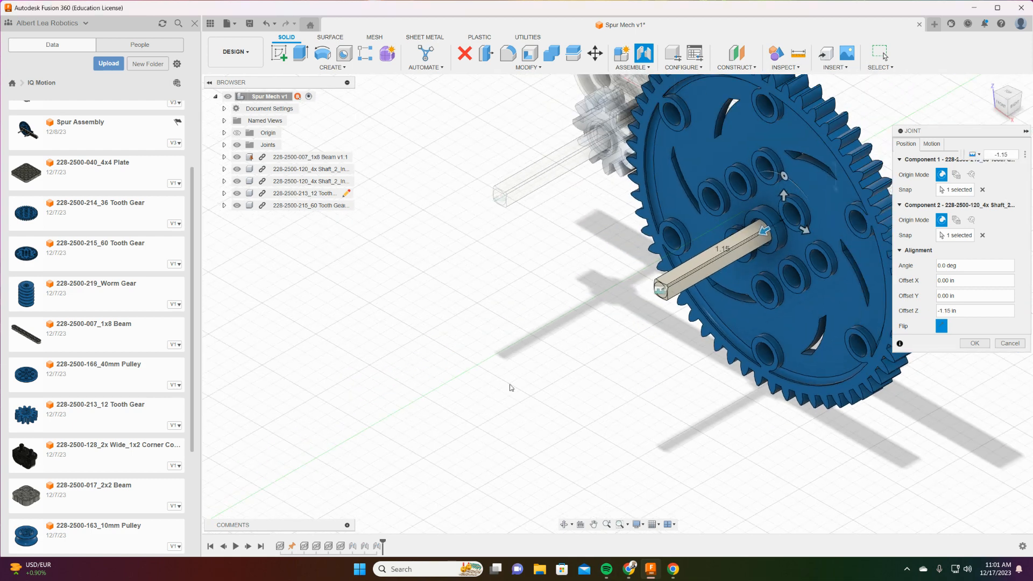
pyautogui.click(1004, 95)
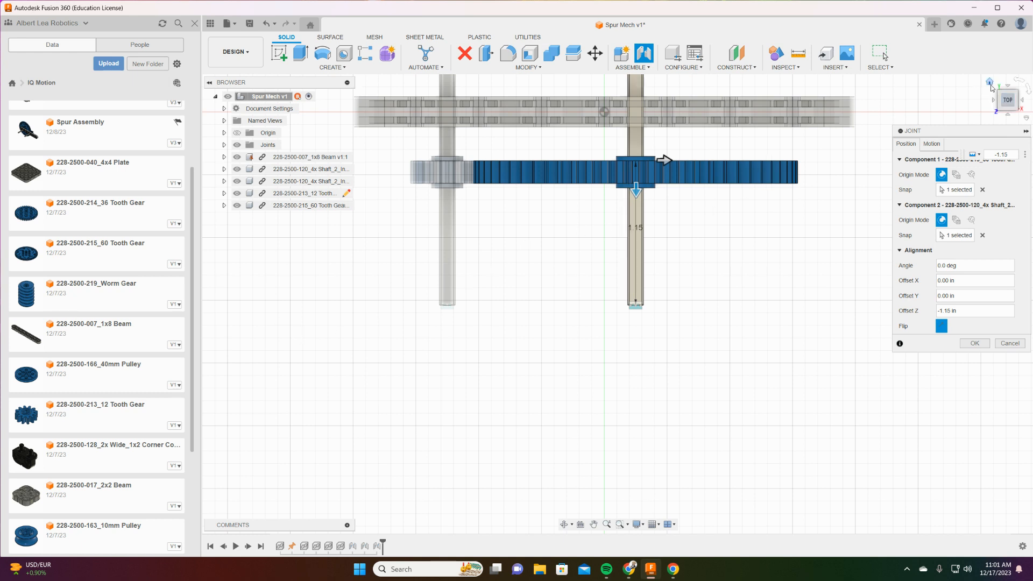
pyautogui.click(990, 83)
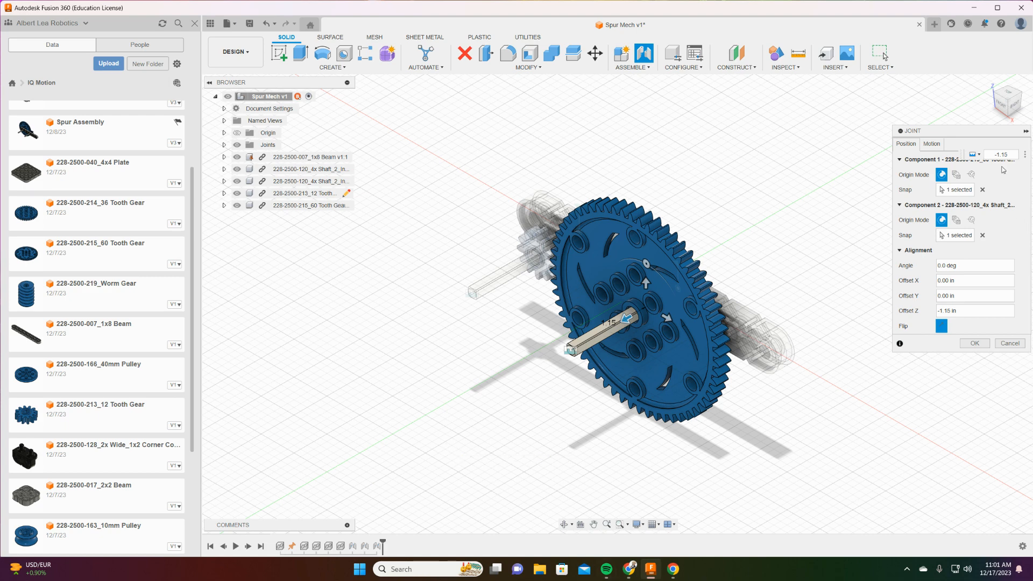
# - Inspect the tooth mesh from the front and shift the 60-tooth gear along its shaft to a Z offset of -1.0206 in
pyautogui.click(1004, 110)
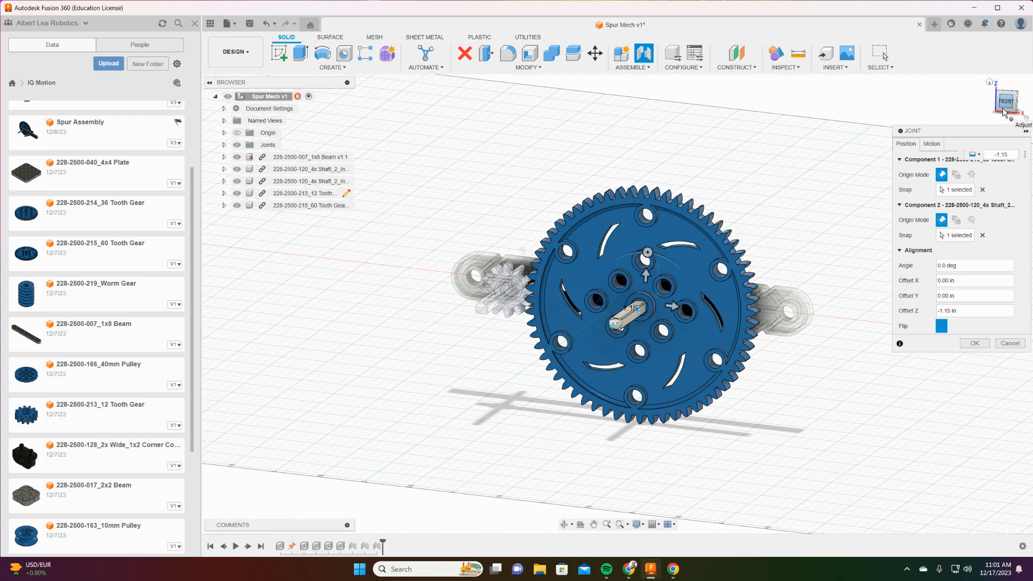
pyautogui.scroll(3, 561, 443)
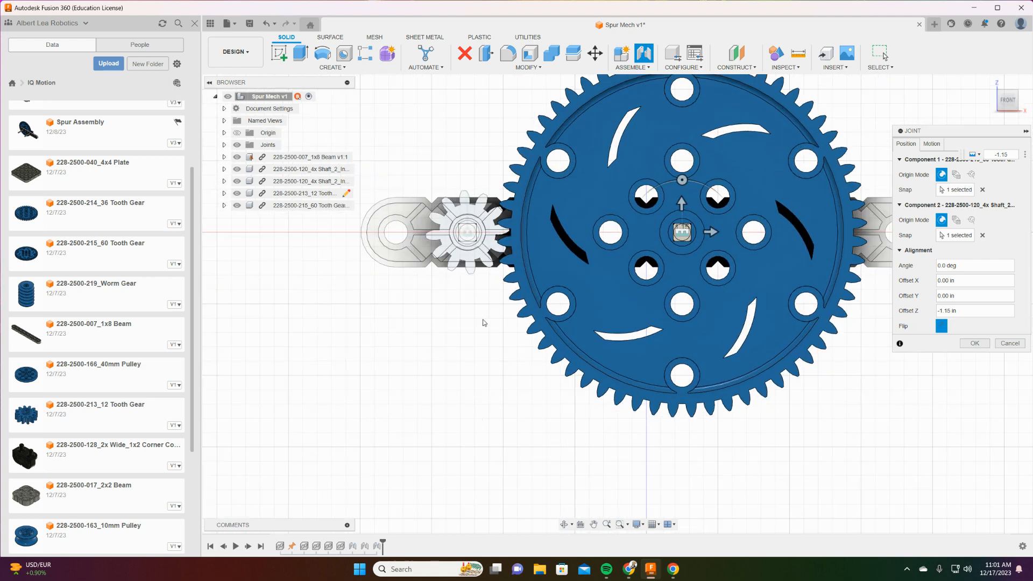
pyautogui.scroll(5, 487, 320)
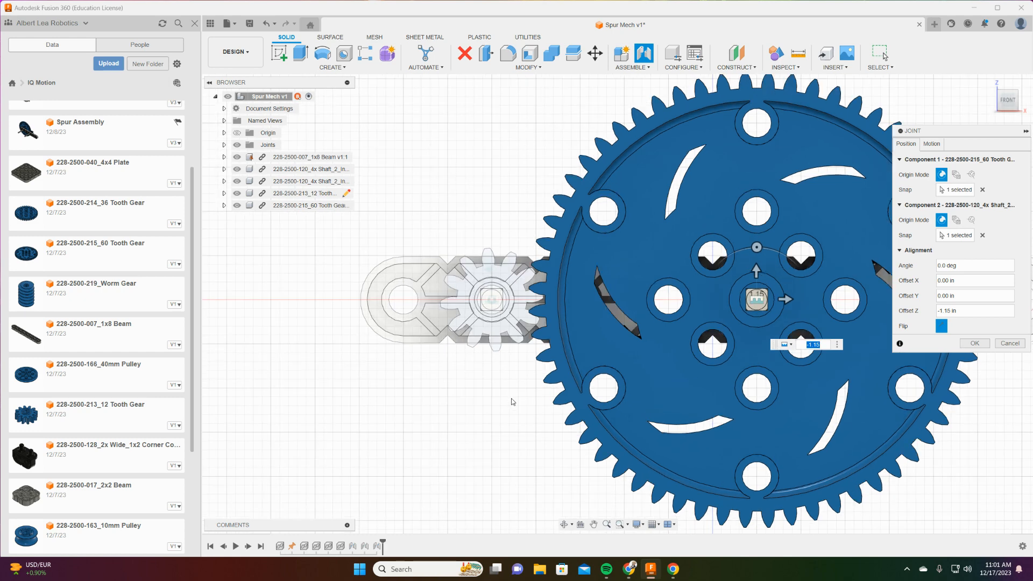
pyautogui.moveTo(504, 351); pyautogui.dragTo(511, 361, button='middle')
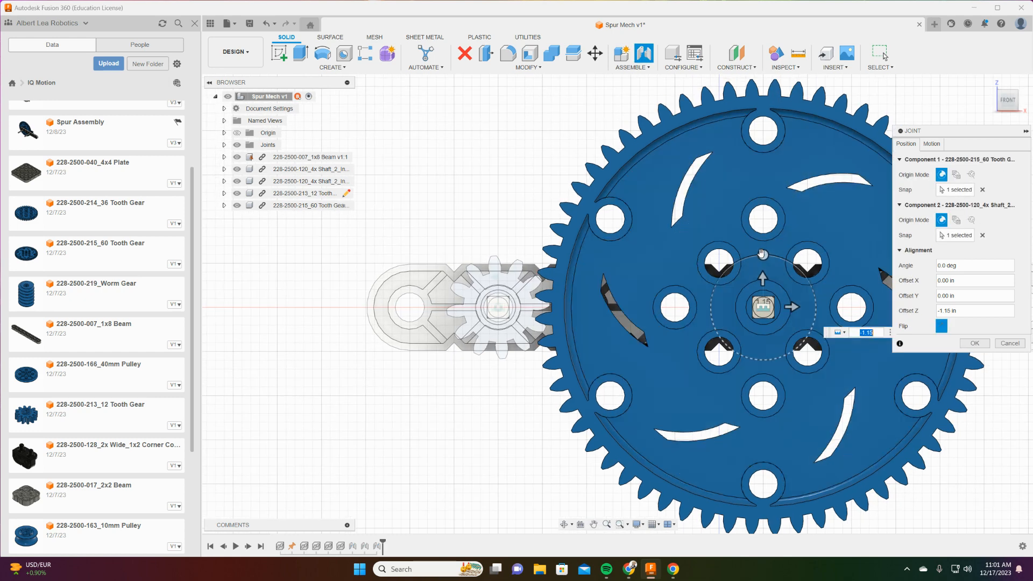
pyautogui.moveTo(762, 253); pyautogui.dragTo(766, 247)
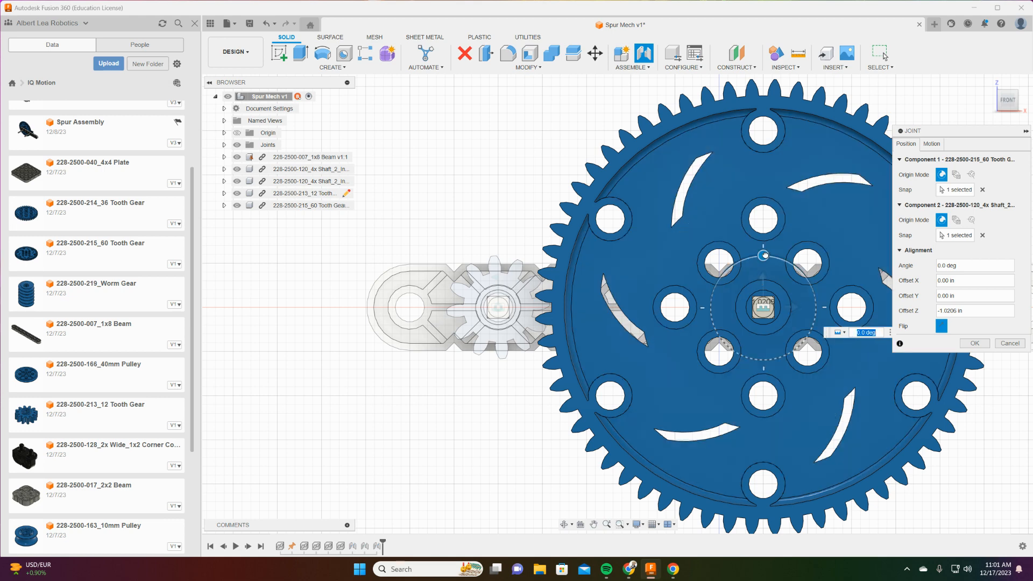
# - Try a 20-degree rotation of the 60-tooth gear, return its angle to 0 degrees, and finish the Rigid joint
pyautogui.moveTo(765, 254); pyautogui.dragTo(747, 263)
pyautogui.scroll(-3, 720, 283)
pyautogui.scroll(4, 711, 296)
pyautogui.scroll(2, 700, 335)
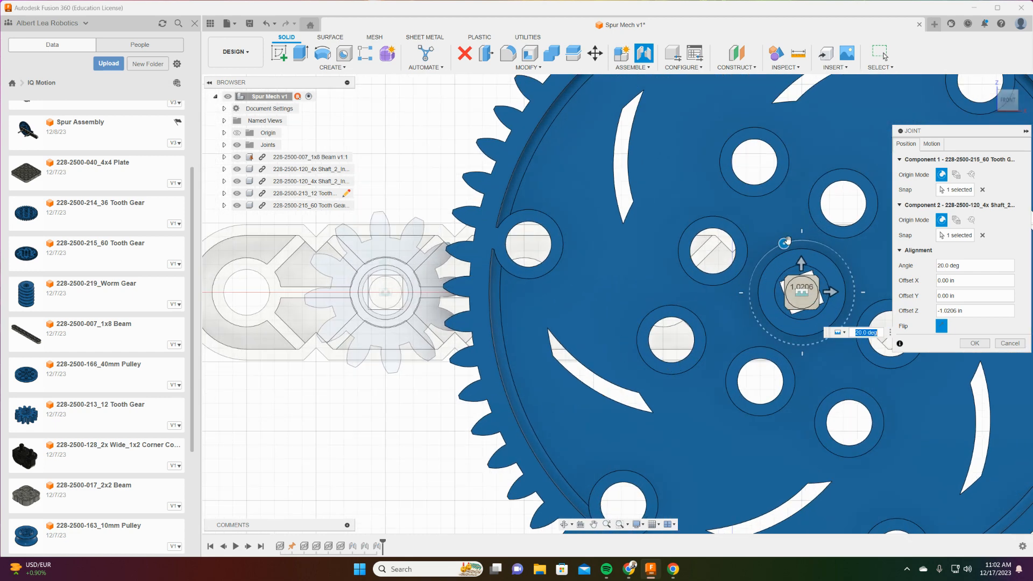
pyautogui.moveTo(789, 240); pyautogui.dragTo(804, 231)
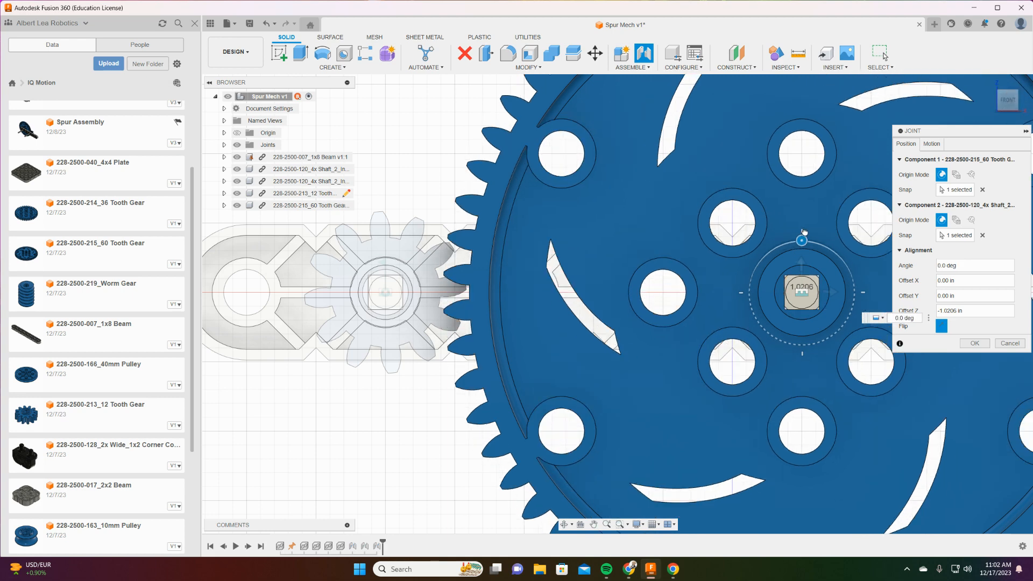
pyautogui.click(972, 344)
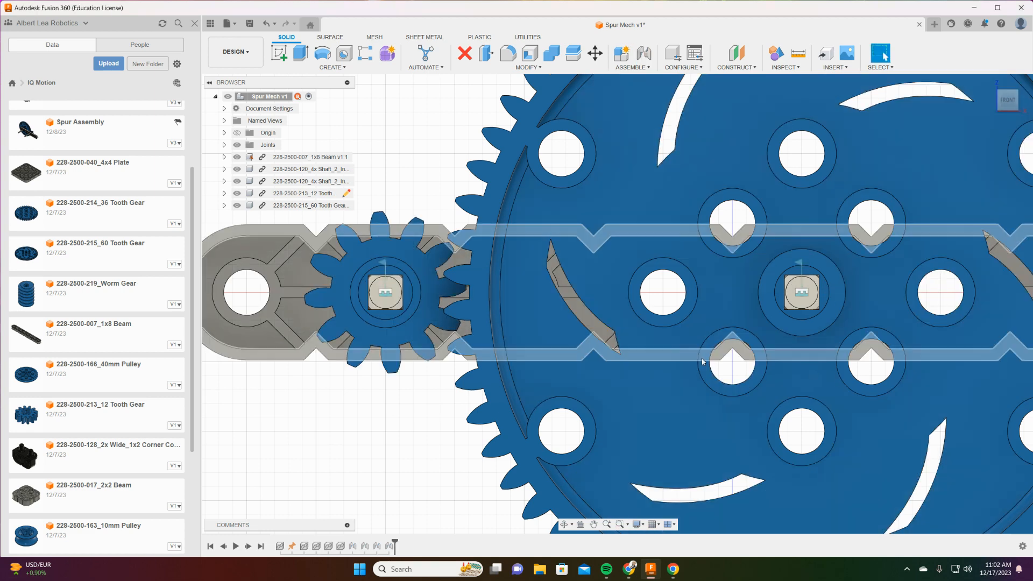
# - Examine the tooth mesh between the two gears and the joint marker at the 60-tooth gear's shaft
pyautogui.scroll(-3, 105, 528)
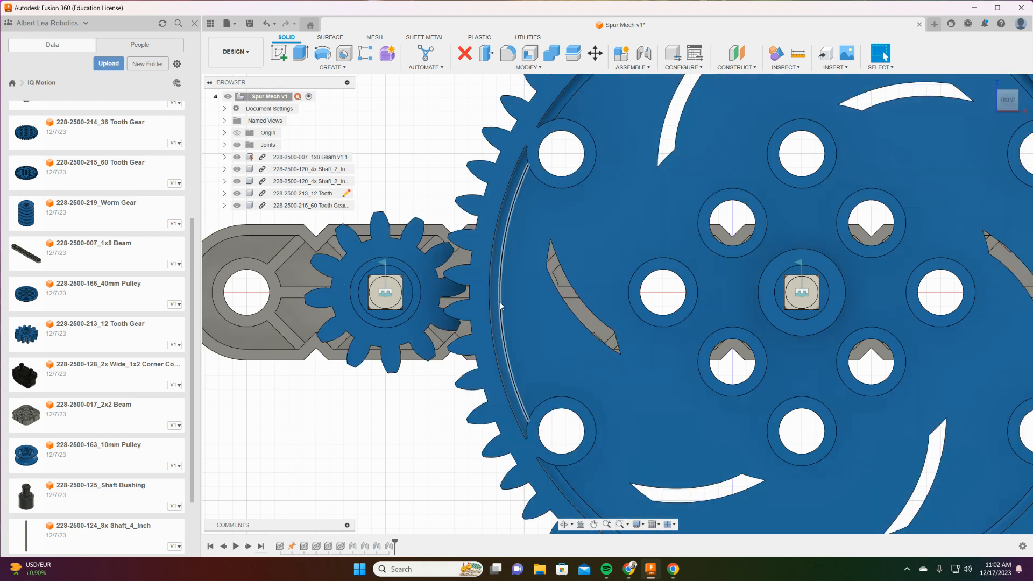
pyautogui.click(469, 279)
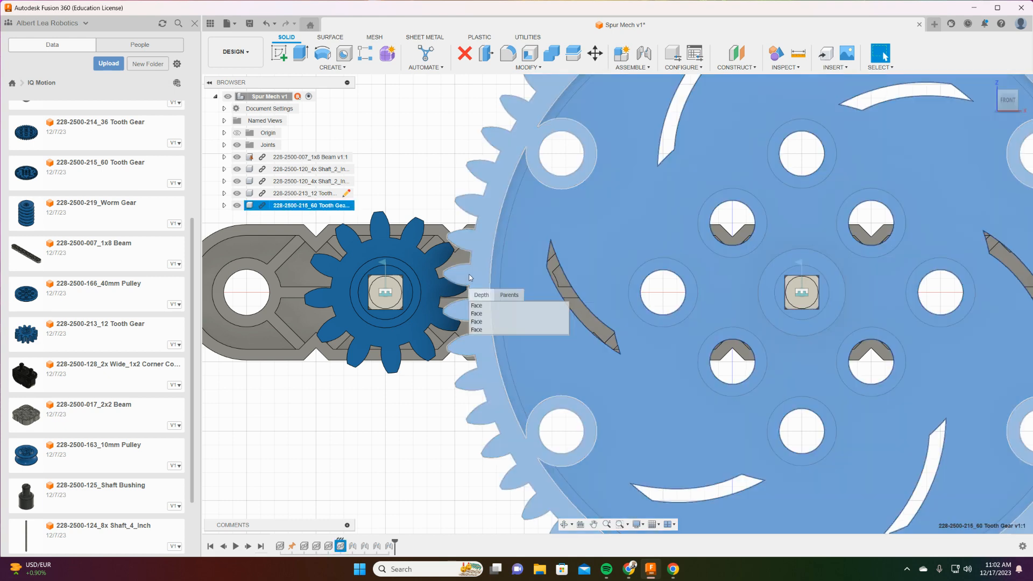
pyautogui.click(479, 306)
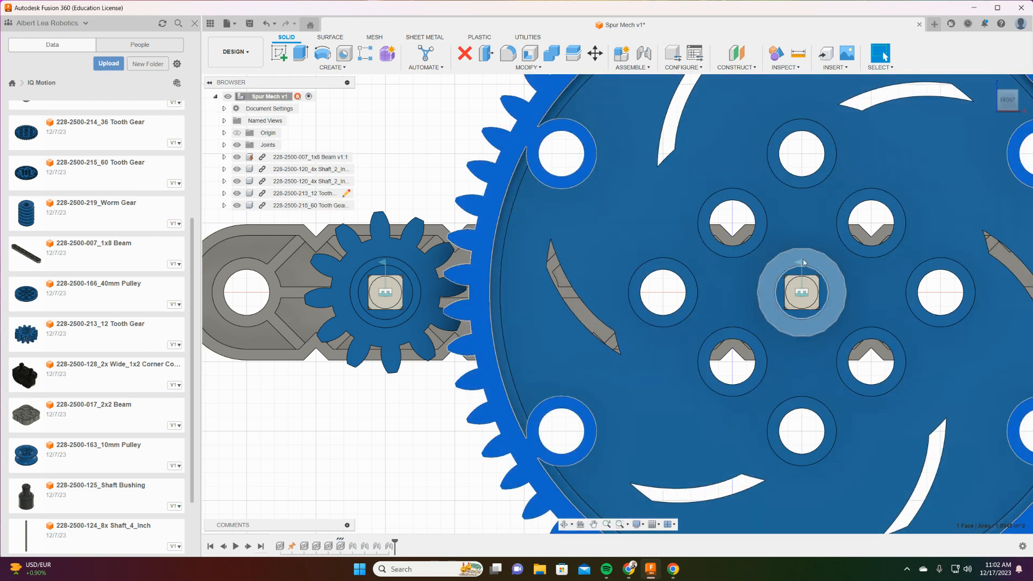
pyautogui.click(801, 262)
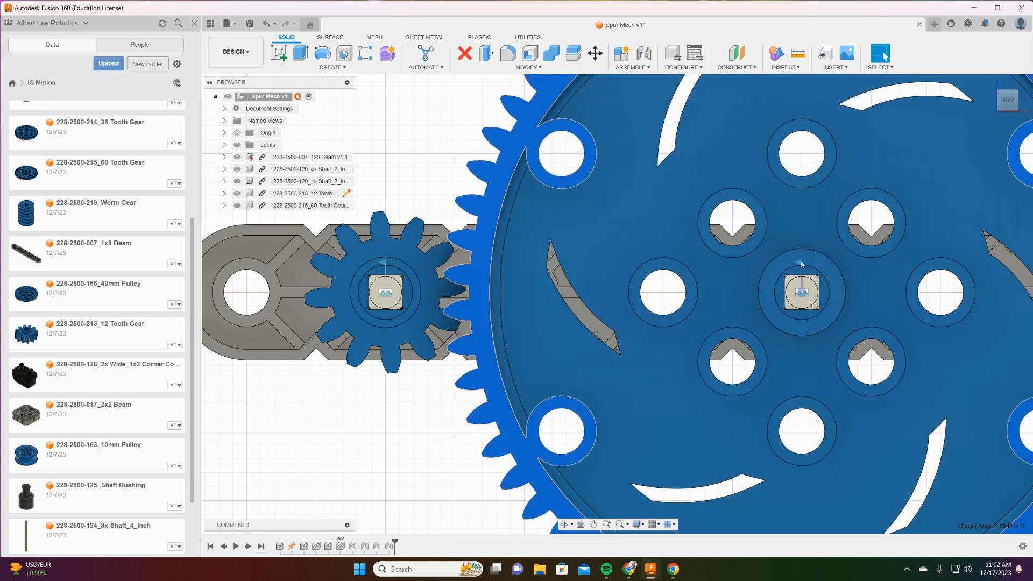
pyautogui.click(801, 264)
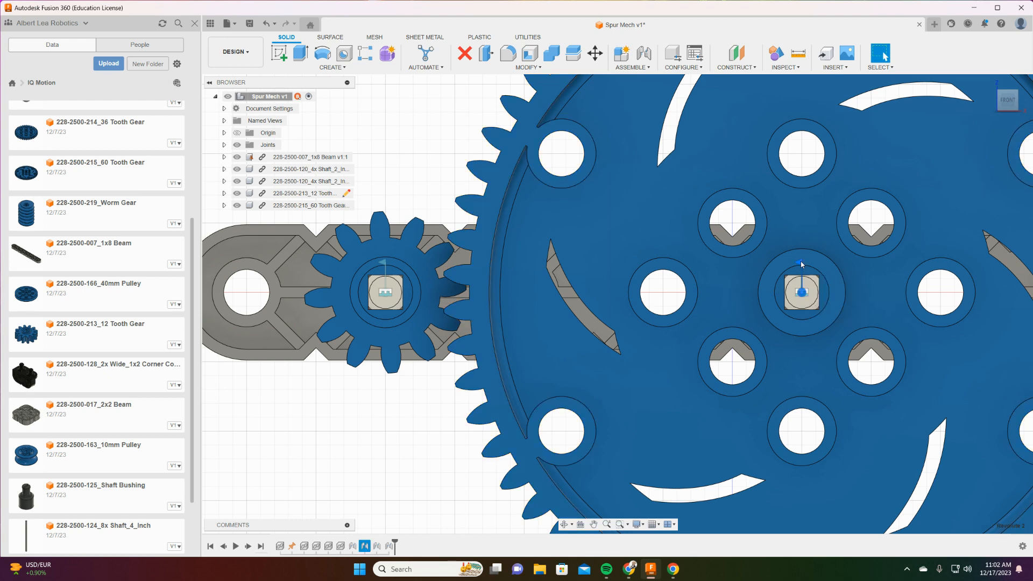
pyautogui.click(801, 264)
pyautogui.click(752, 260)
pyautogui.scroll(1, 687, 266)
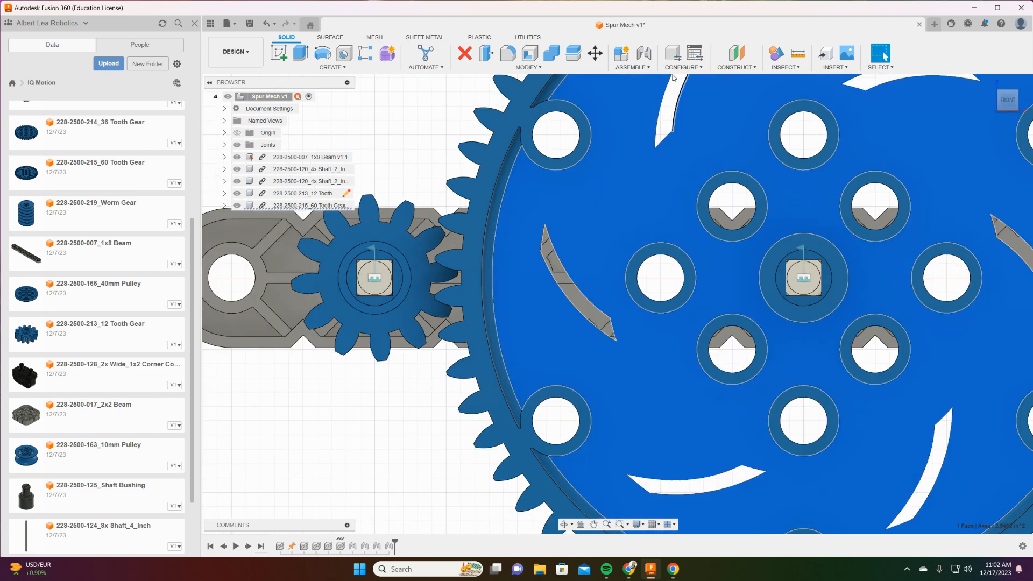
pyautogui.scroll(-3, 604, 112)
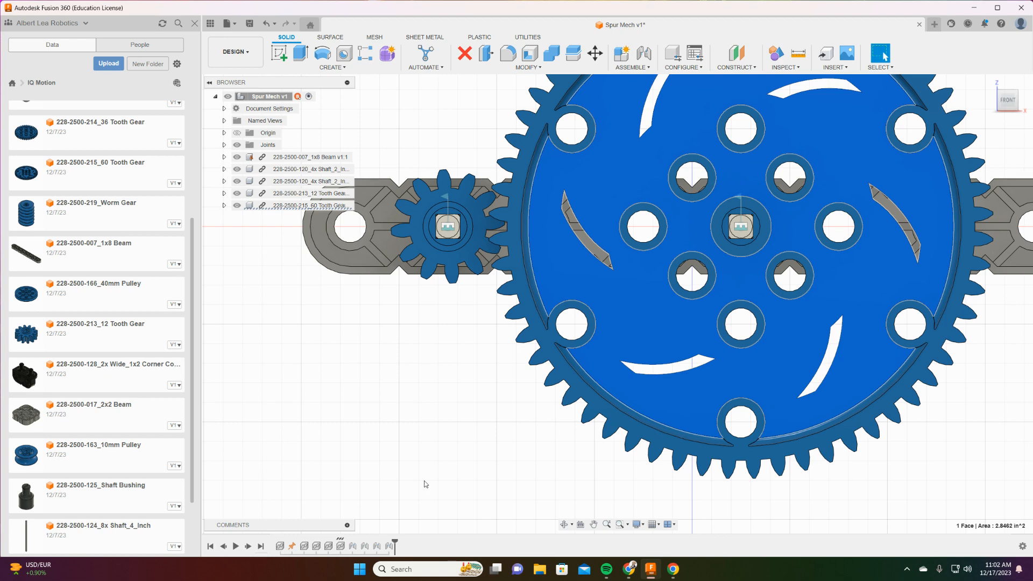
pyautogui.click(348, 431)
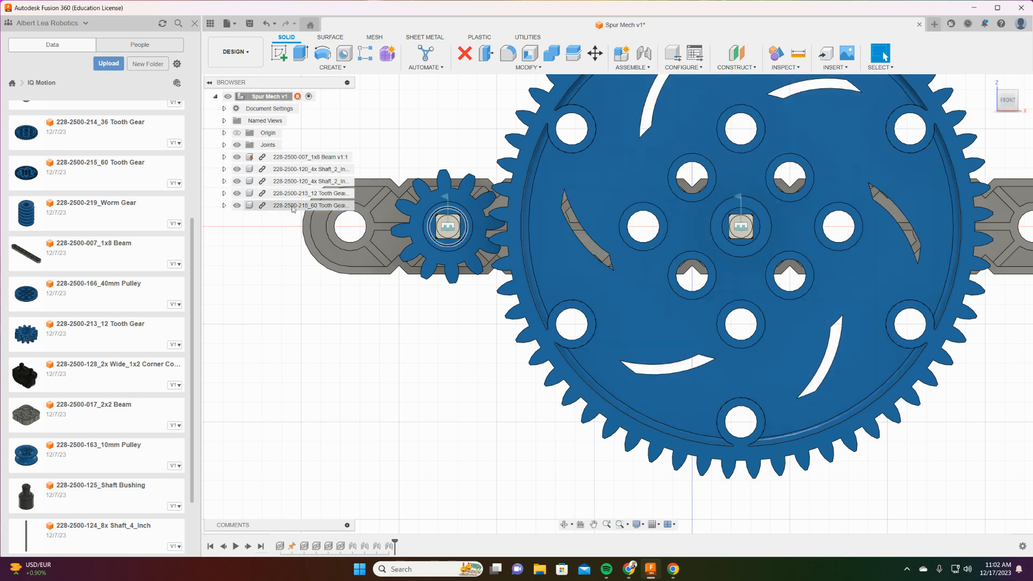
# - Expand the assembly's joints, turn the 60-tooth gear slightly so its teeth mesh with the 12-tooth gear, and capture the position
pyautogui.click(224, 145)
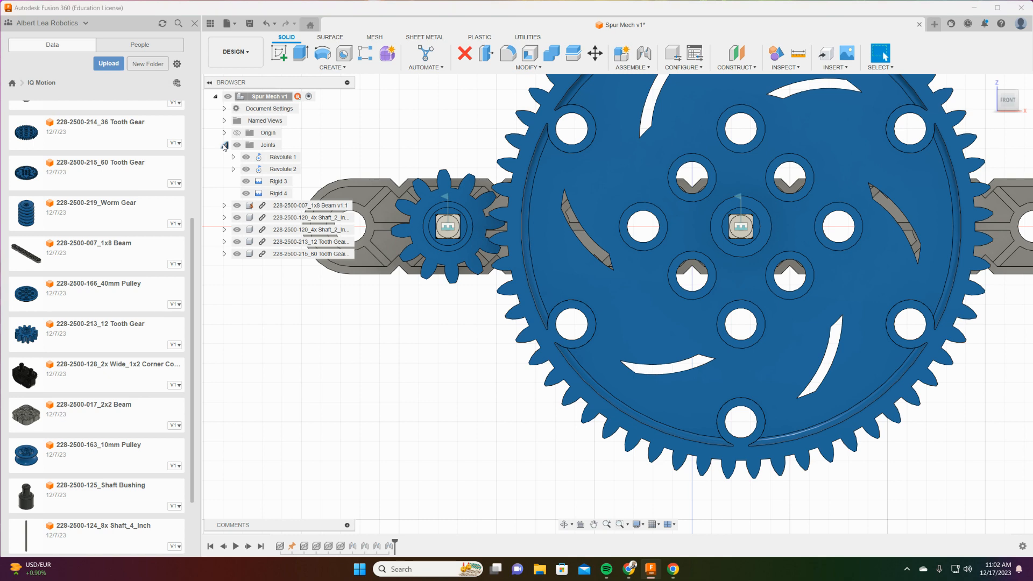
pyautogui.click(281, 169)
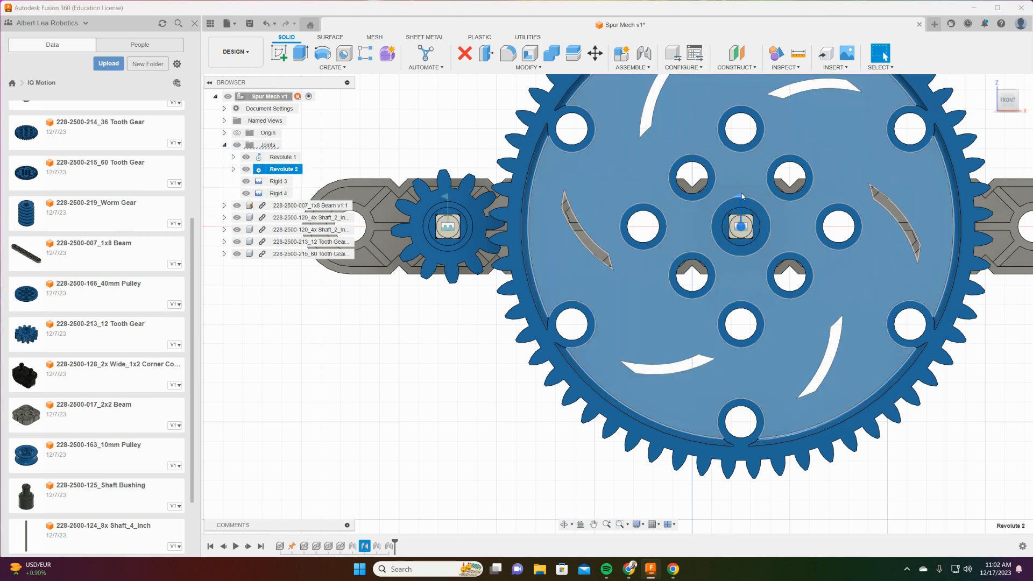
pyautogui.click(741, 227)
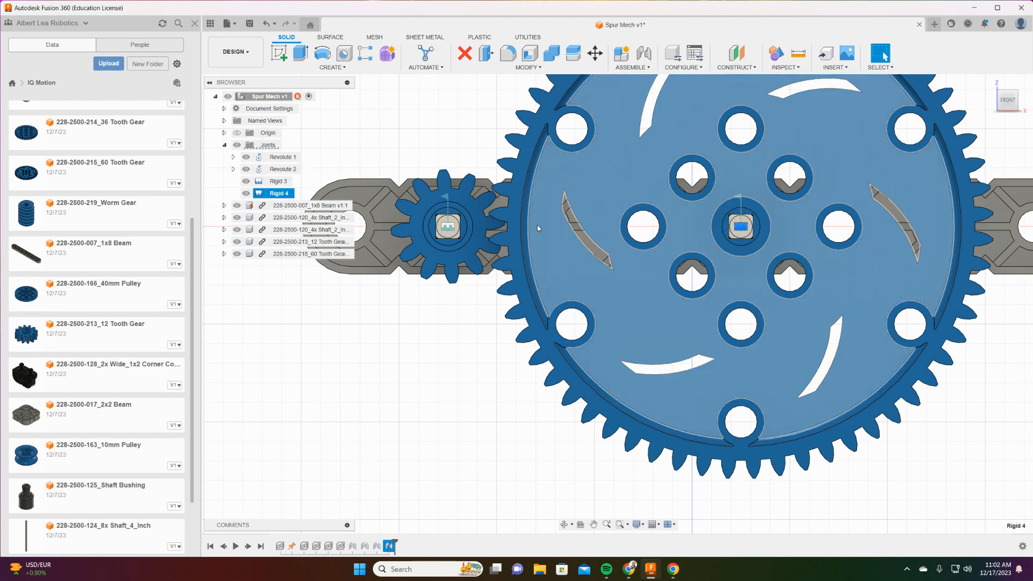
pyautogui.moveTo(504, 243); pyautogui.dragTo(509, 238)
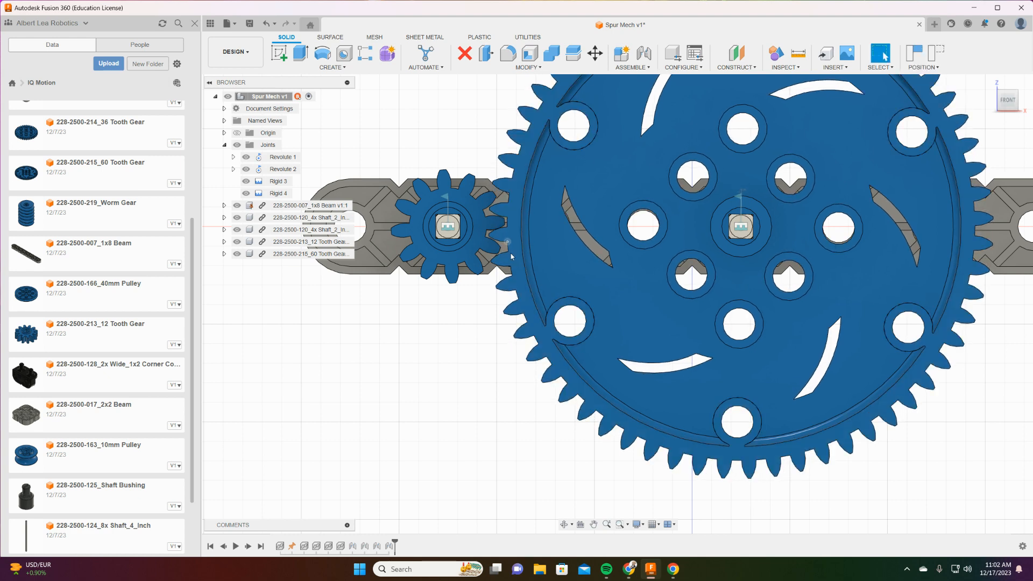
pyautogui.click(915, 55)
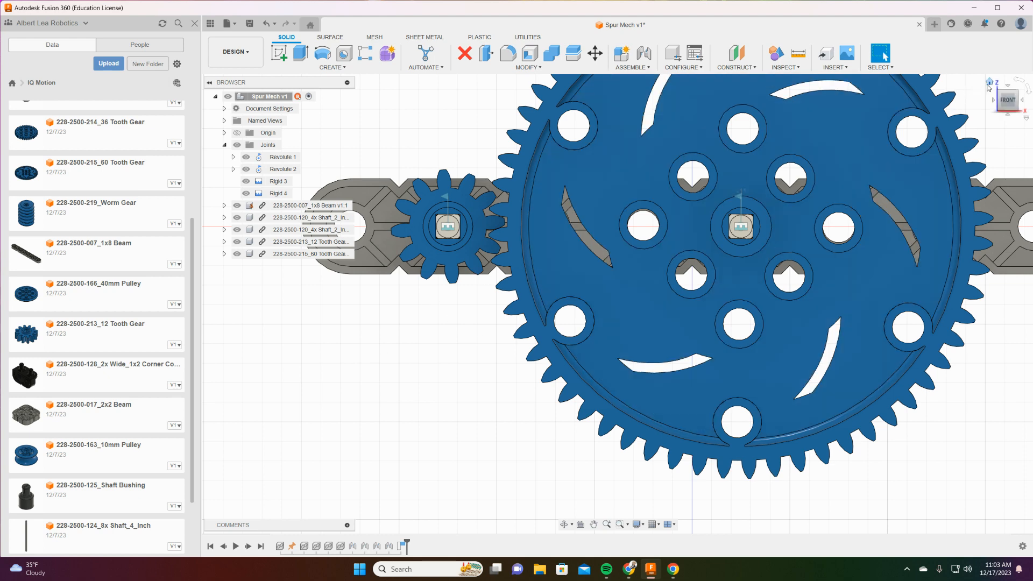
# - Start a Motion Link between the Revolute 1 and Revolute 2 joints of the two shafts
pyautogui.click(989, 82)
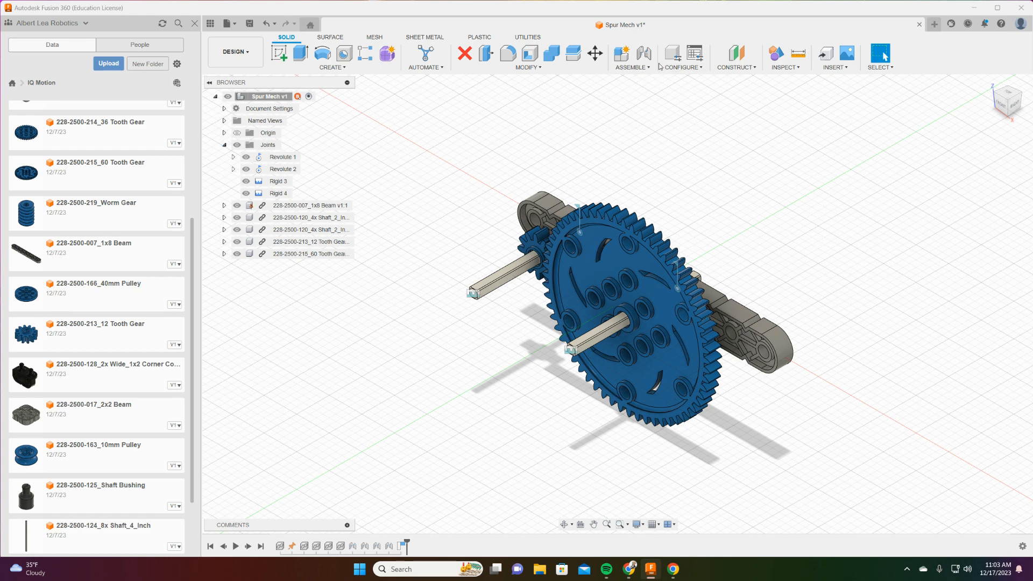
pyautogui.click(640, 68)
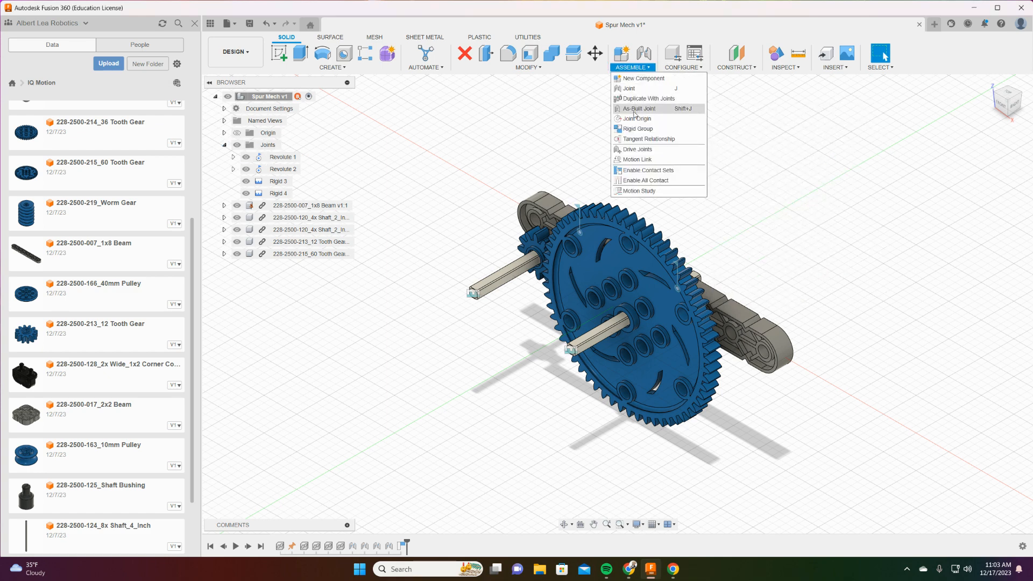
pyautogui.click(645, 159)
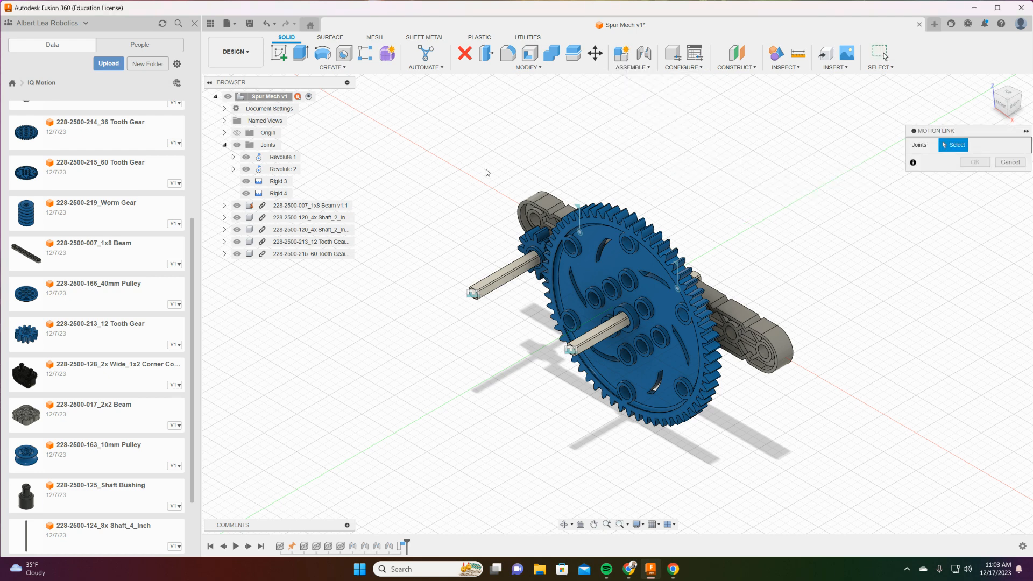
pyautogui.click(282, 158)
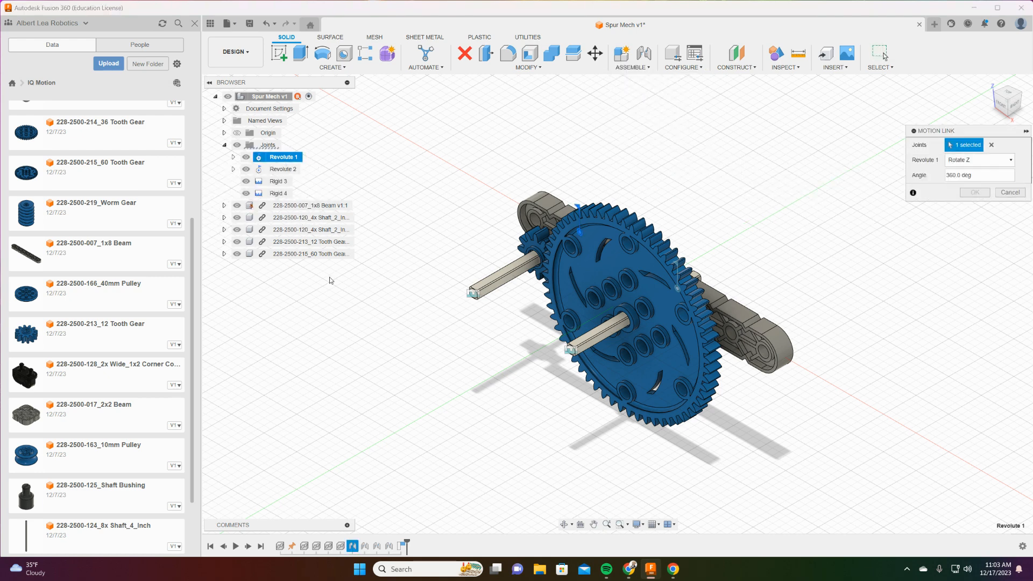
pyautogui.click(290, 172)
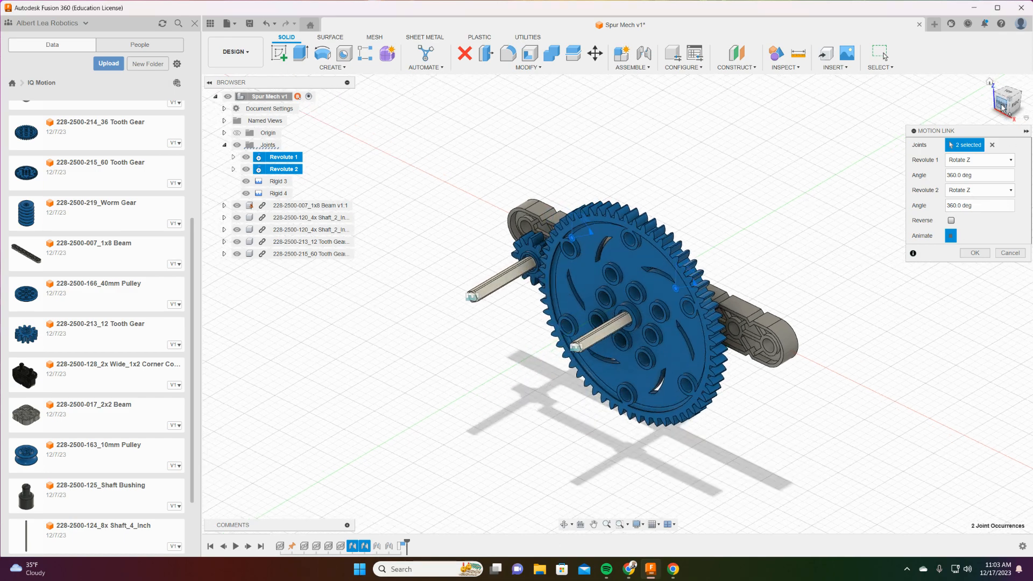
# - Reverse the linked rotation, set the Revolute 2 angle to 70 degrees against 360 for Revolute 1, and finish the Motion Link
pyautogui.click(1003, 107)
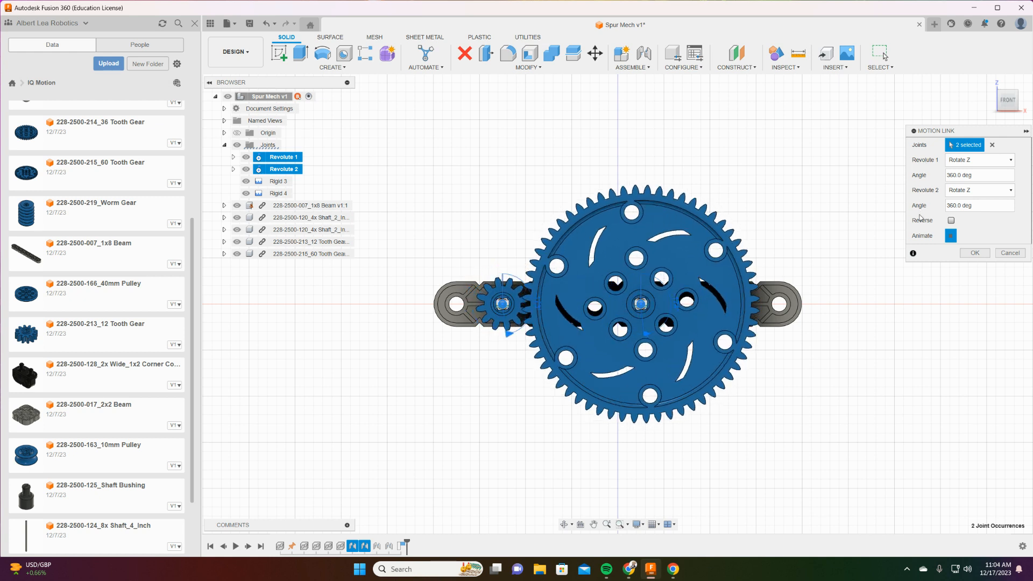
pyautogui.click(951, 221)
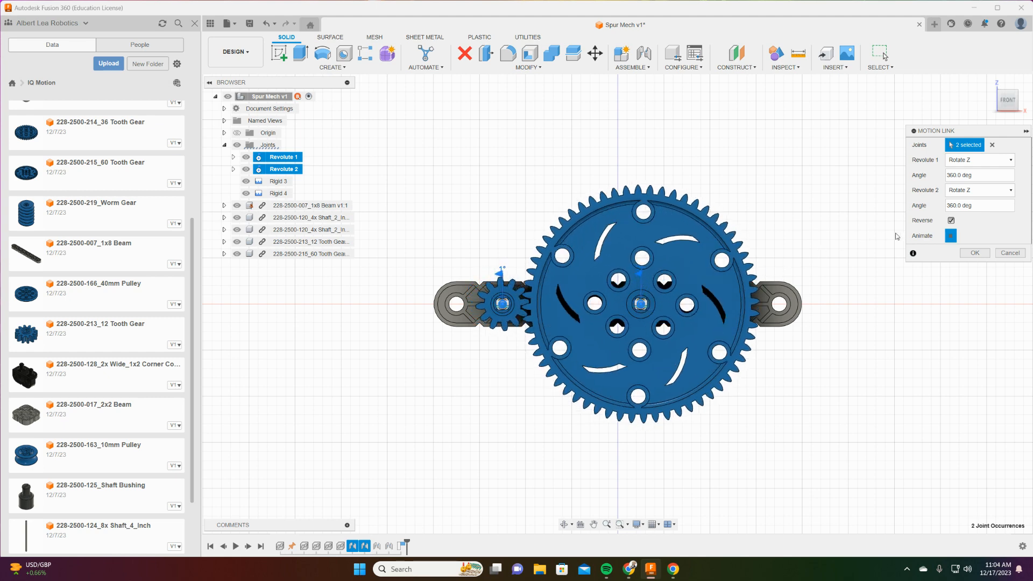
pyautogui.click(984, 204)
pyautogui.moveTo(984, 205); pyautogui.dragTo(923, 222)
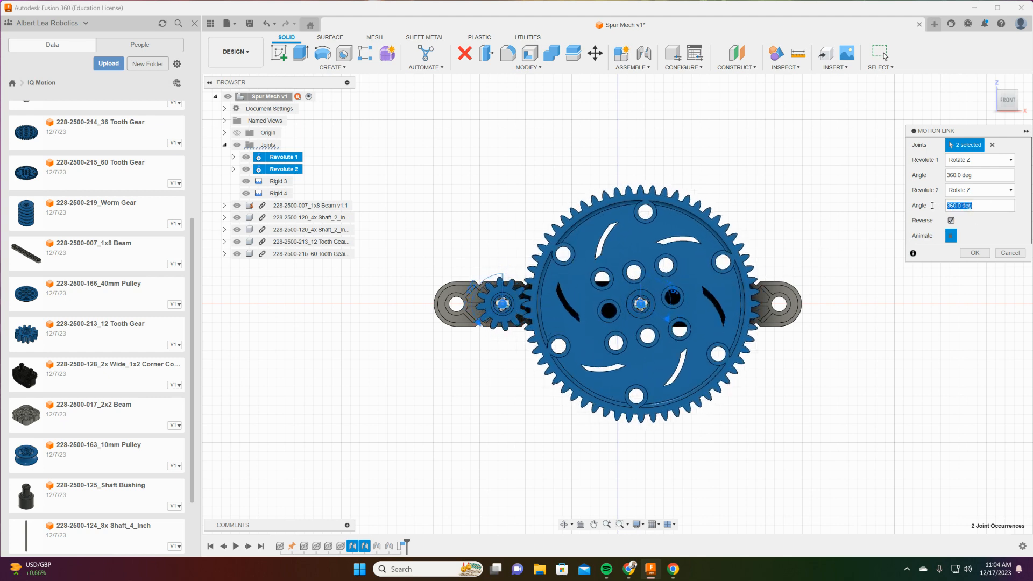
pyautogui.write('70')
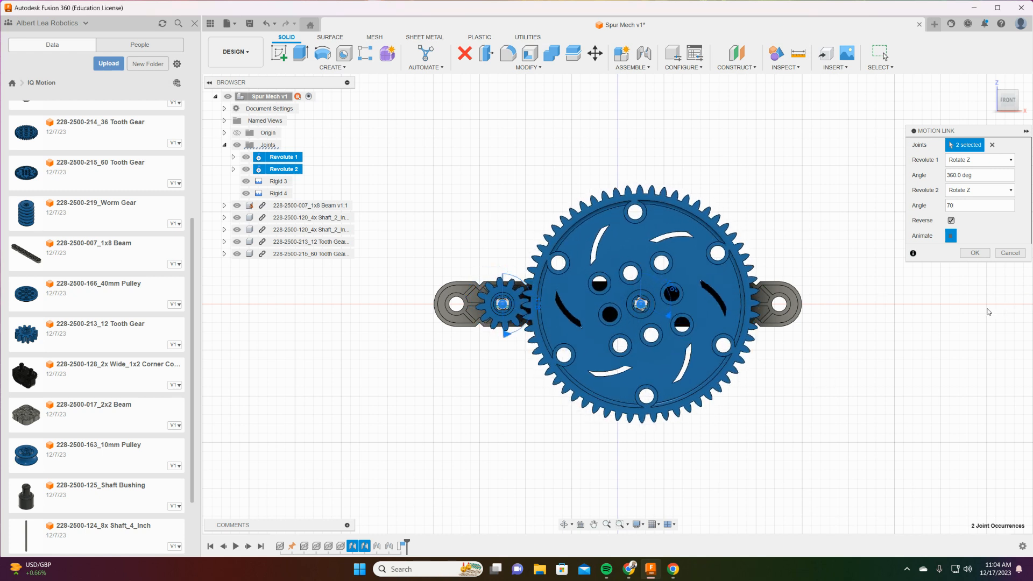
pyautogui.click(980, 253)
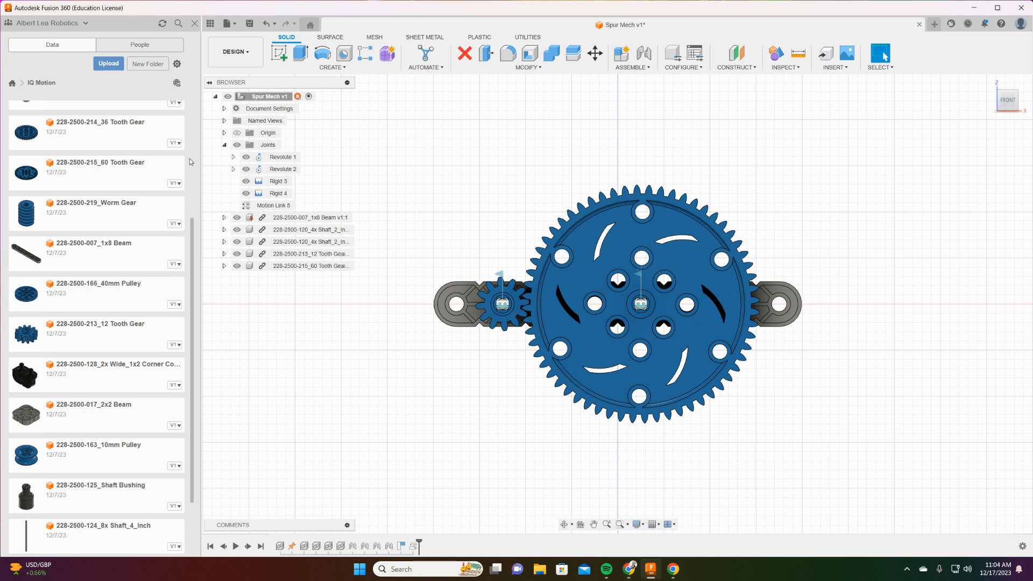
# - Animate the joint relationships of Revolute 1 to watch both gears turn together
pyautogui.click(277, 157)
pyautogui.rightClick(282, 159)
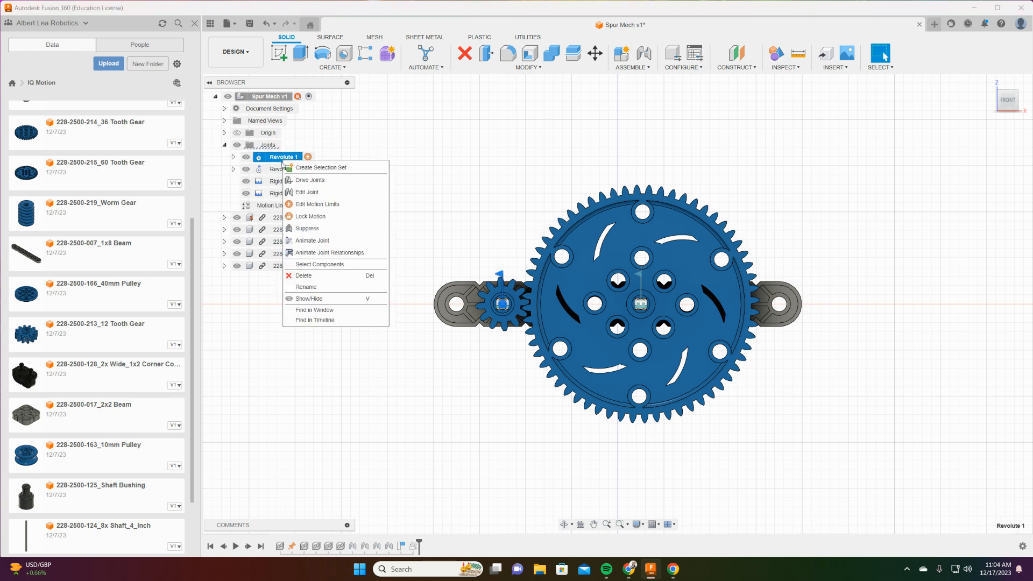
pyautogui.click(327, 252)
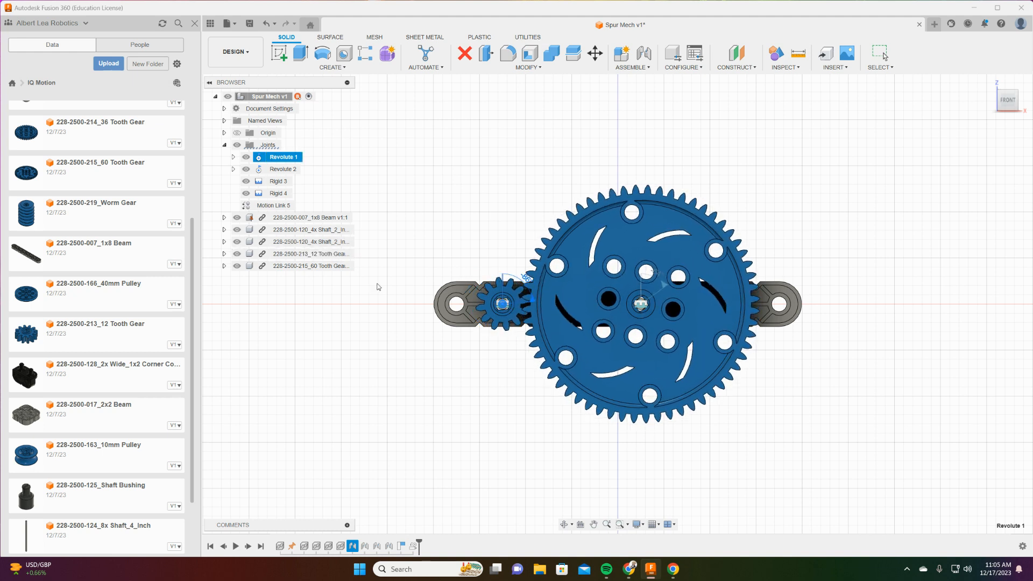
pyautogui.scroll(-4, 1031, 215)
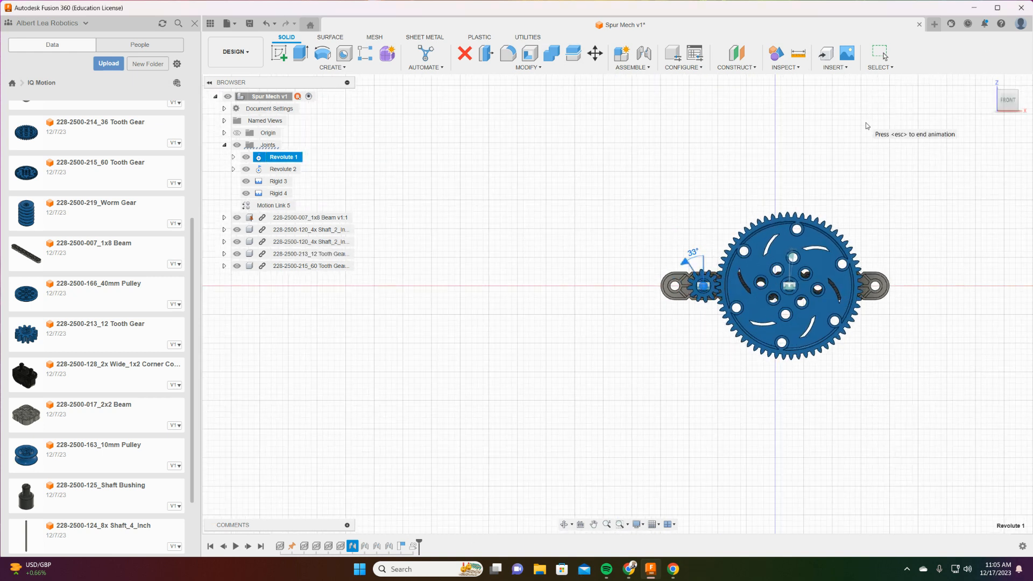
pyautogui.moveTo(855, 127); pyautogui.dragTo(614, 220, button='middle')
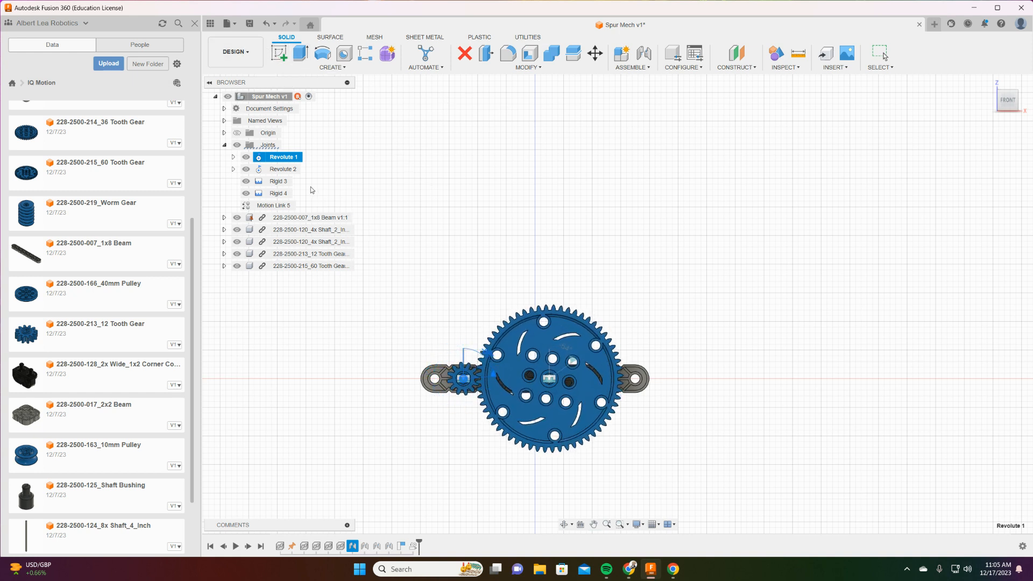
# - Save the assembly with the version description "Complete Motion" and mark it as a milestone named "Finished"
pyautogui.click(249, 24)
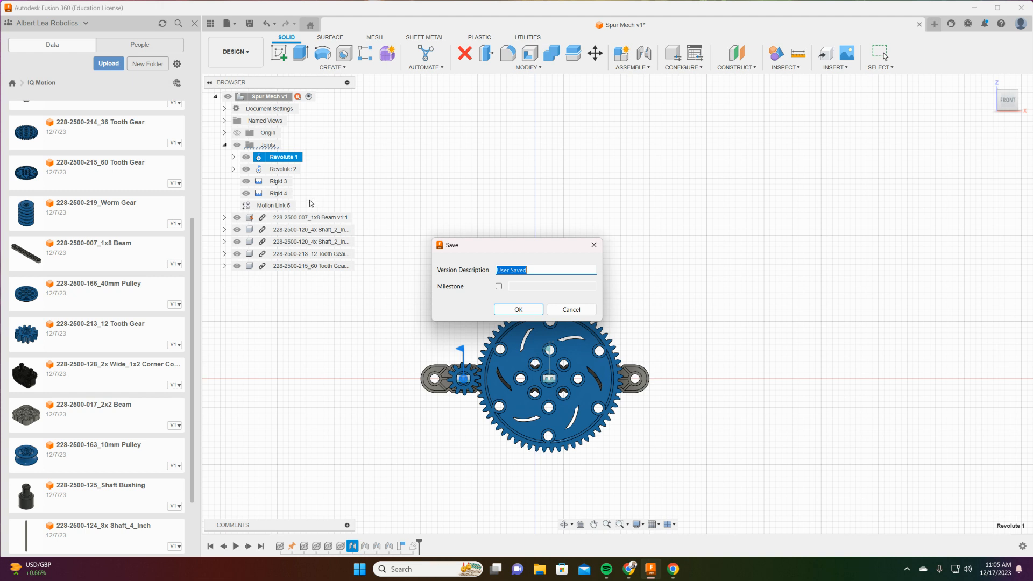
pyautogui.write('Complete Motion')
pyautogui.click(499, 286)
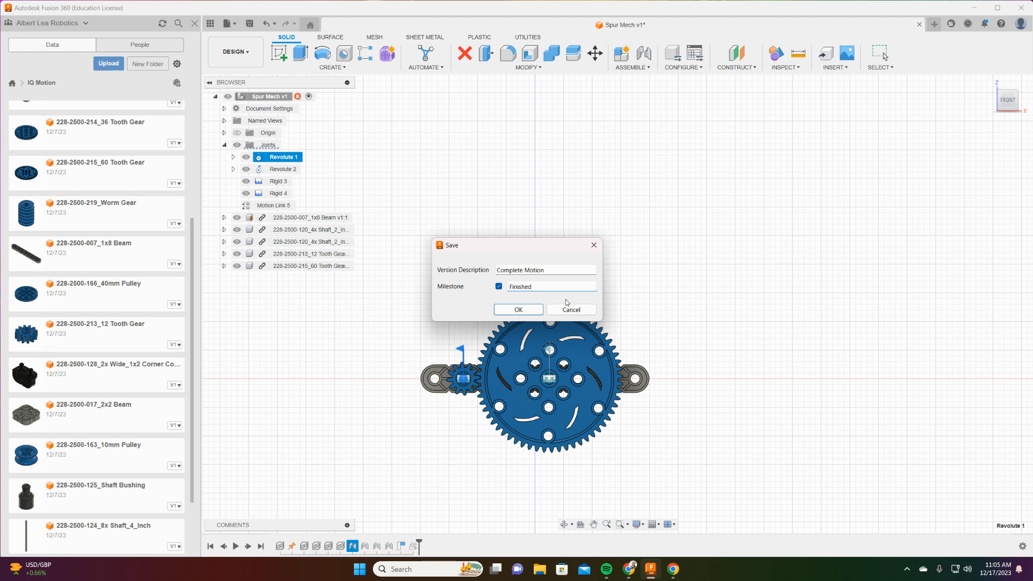
pyautogui.click(518, 309)
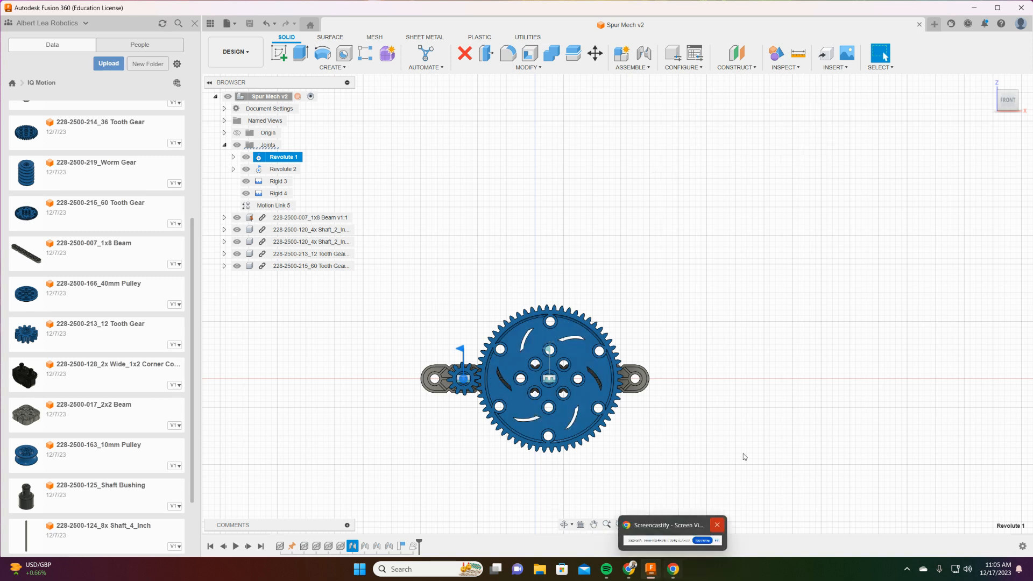
pyautogui.moveTo(676, 576)
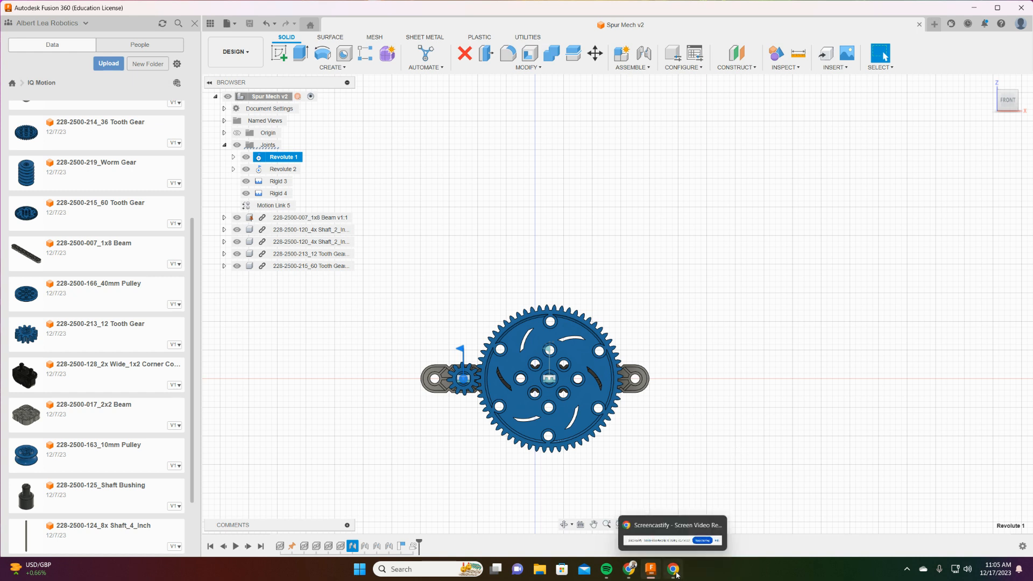